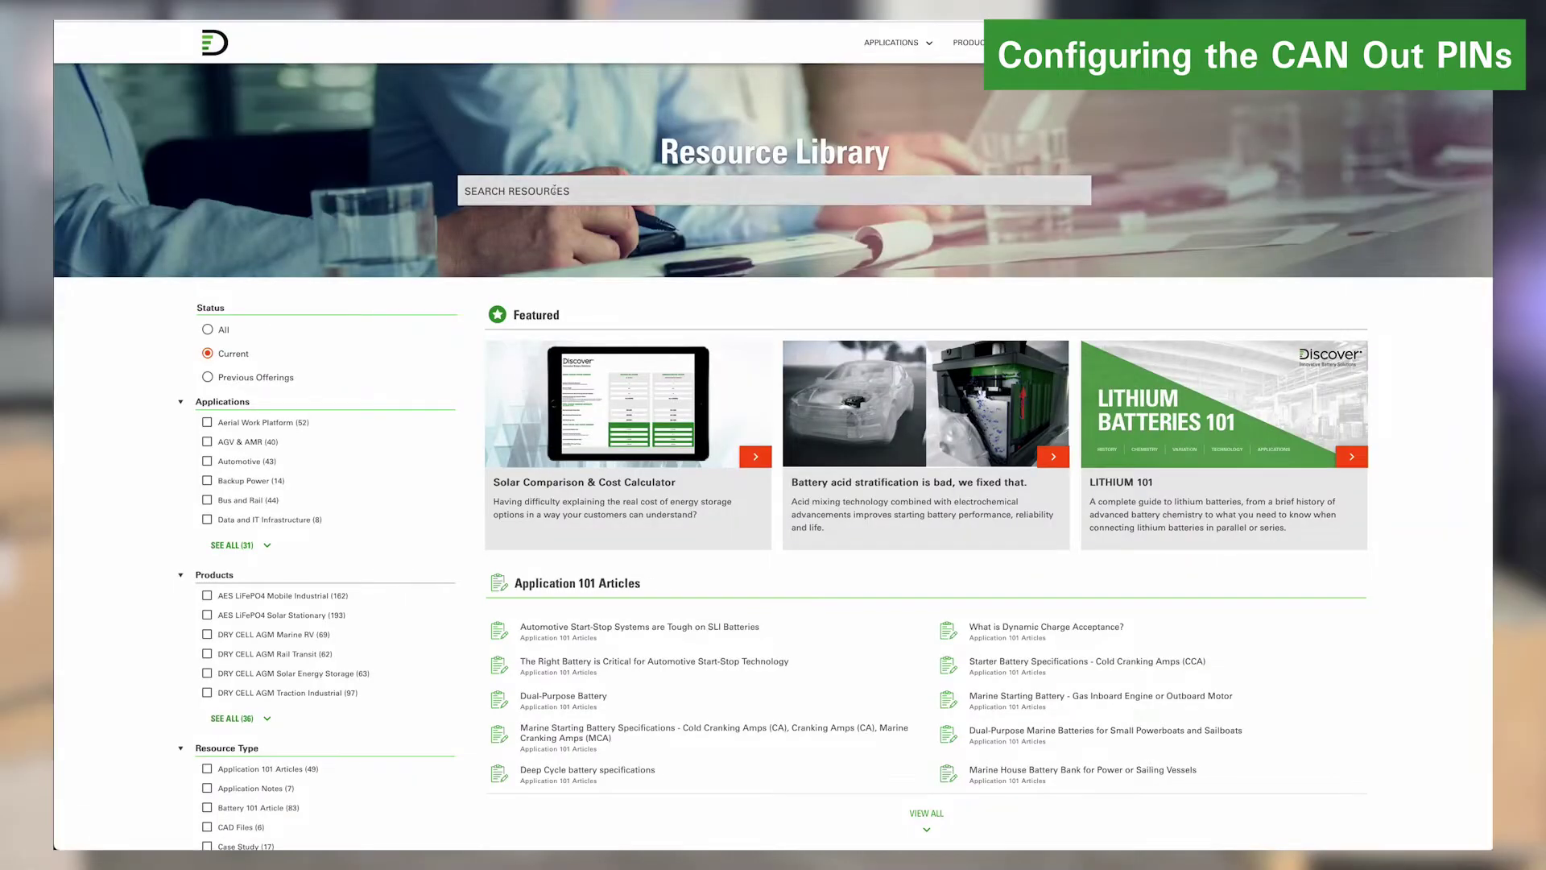
Search the resource library for SCHNEIDER, open the LYNK II Schneider Electric XW PRO with InsightHome manual and read through it
left_click(554, 190)
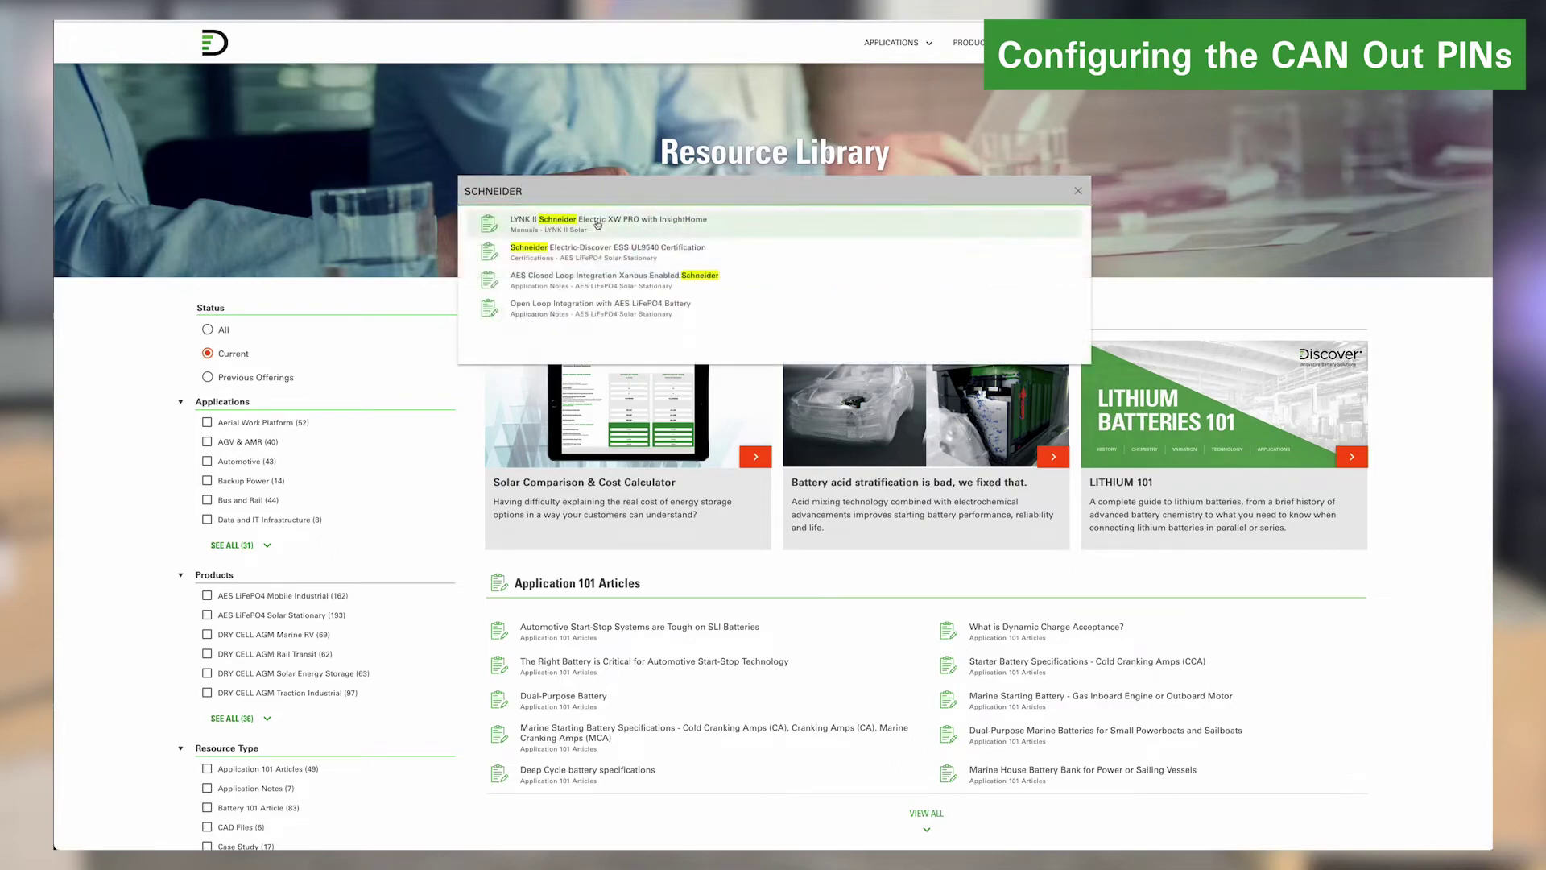
left_click(597, 224)
scroll(775, 434, "down", 10)
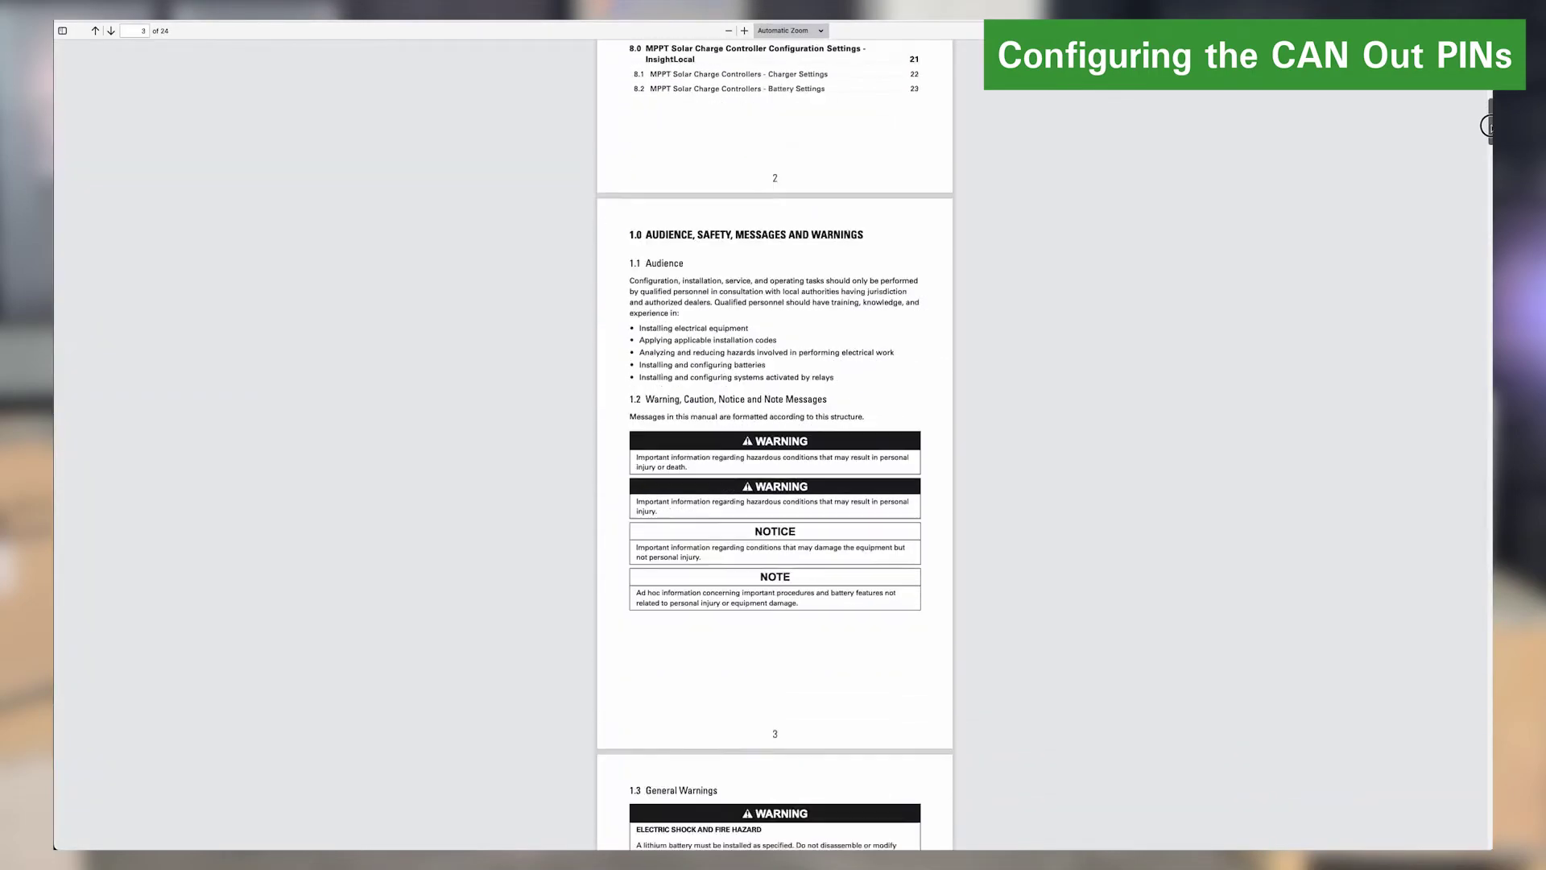
left_click_drag(1488, 125, 1488, 367)
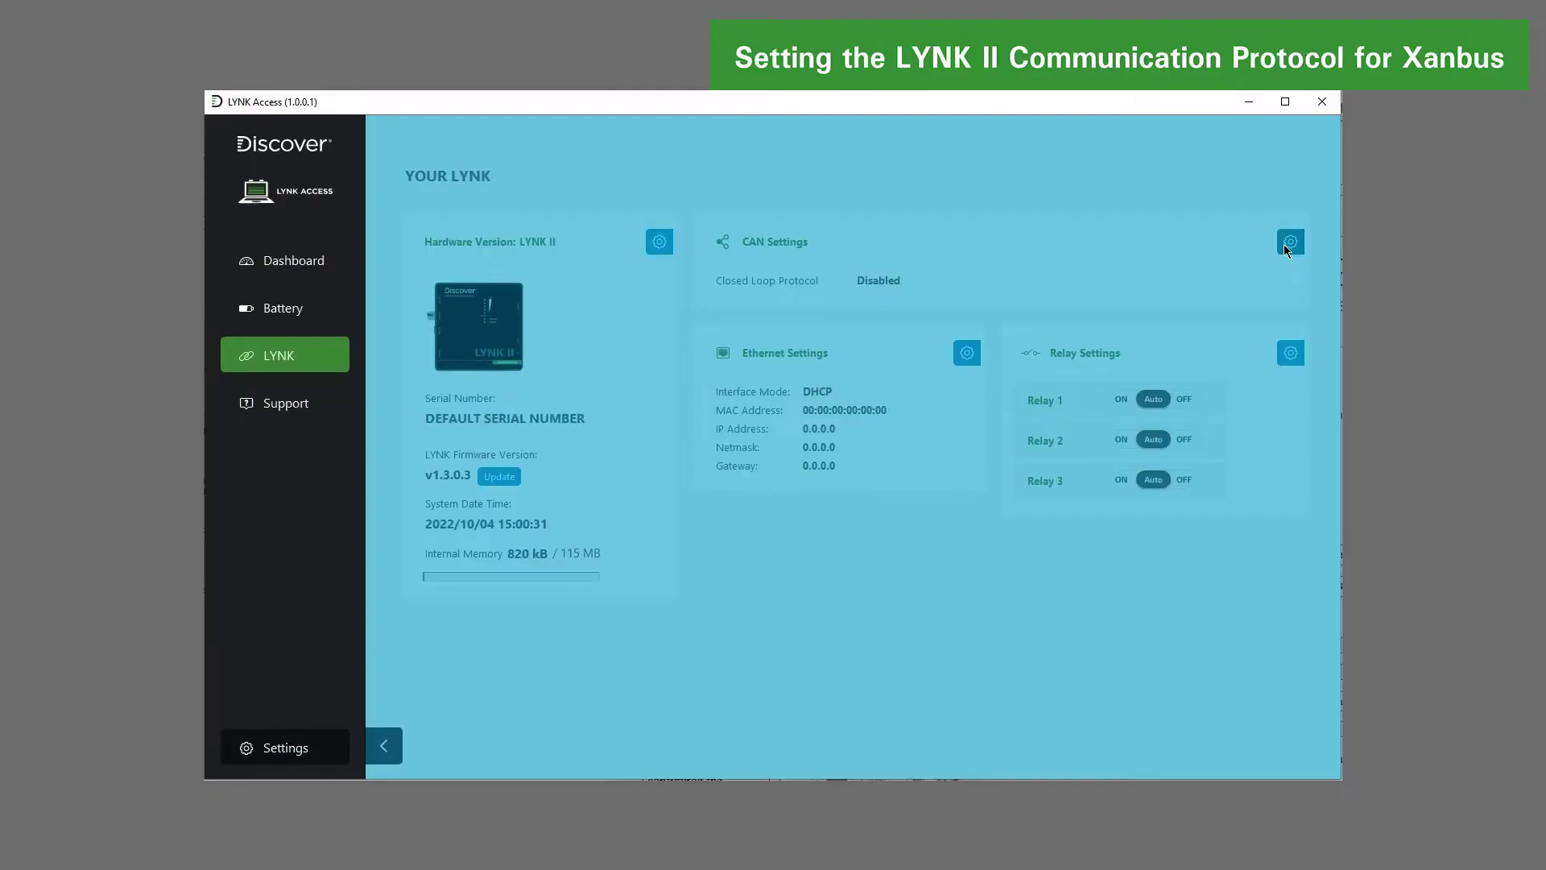
In LYNK Access, set the CAN closed loop protocol of the LYNK II to Xanbus and save the setting
left_click(1284, 244)
left_click(793, 299)
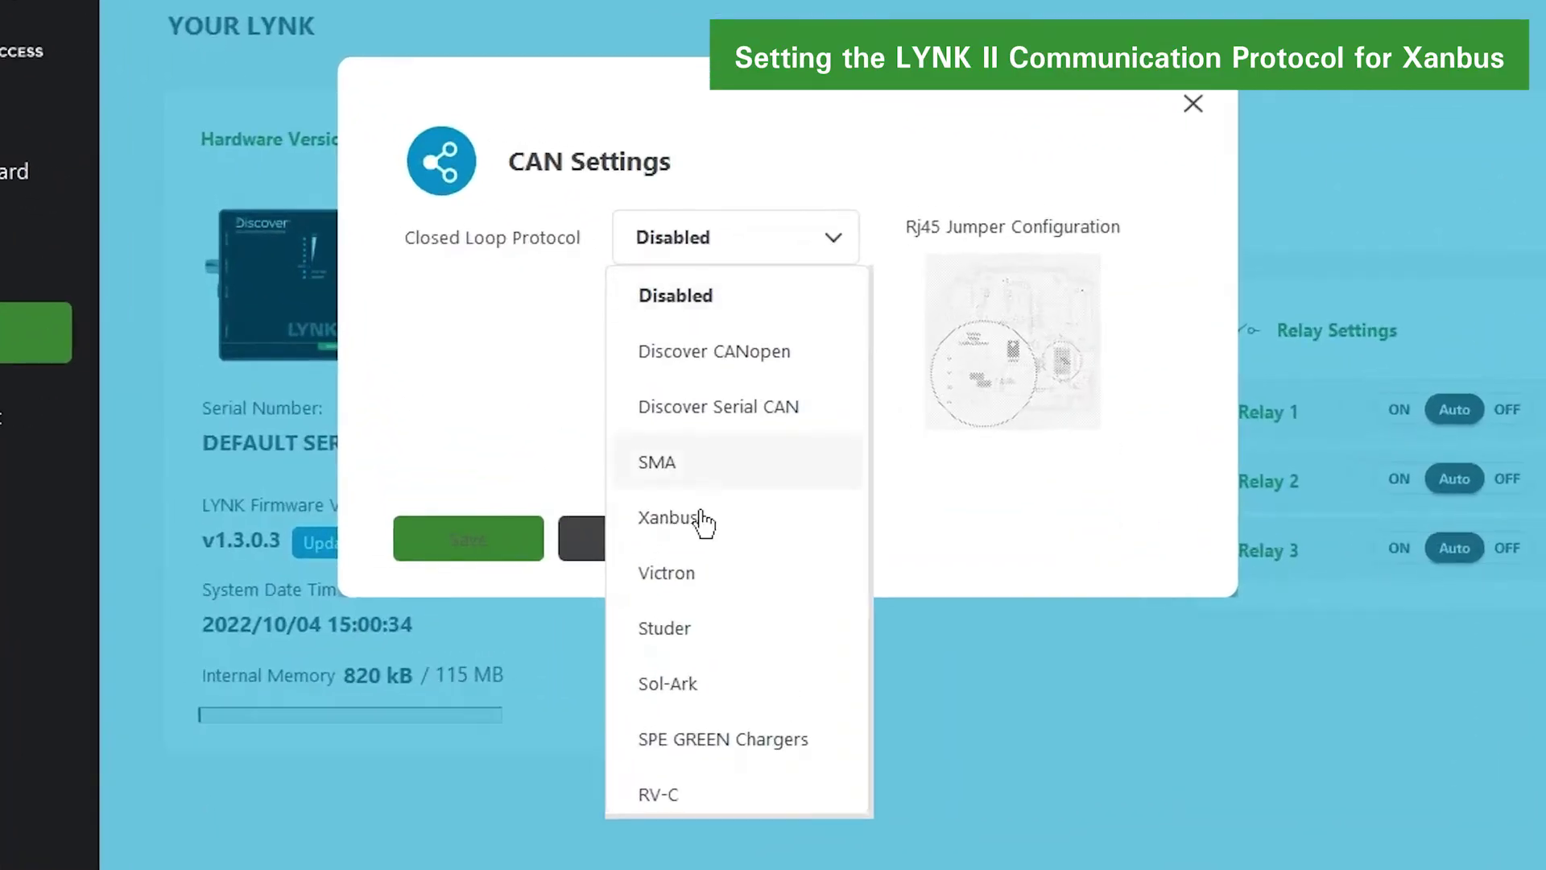
left_click(694, 453)
left_click(522, 538)
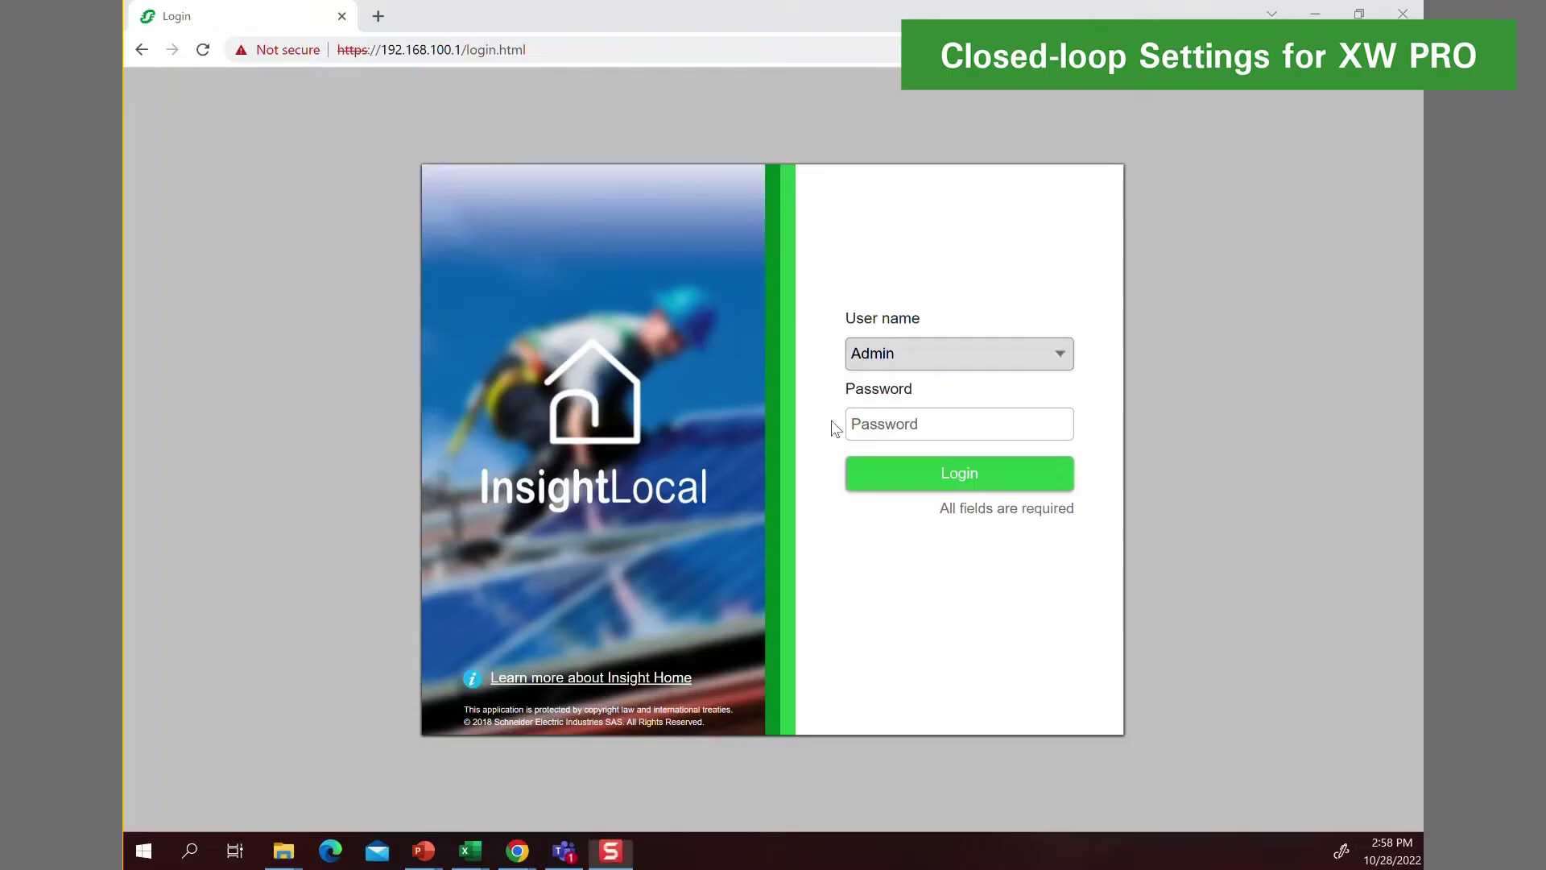
Log in to InsightLocal as Admin by entering the account password
left_click(876, 424)
type("••••••••")
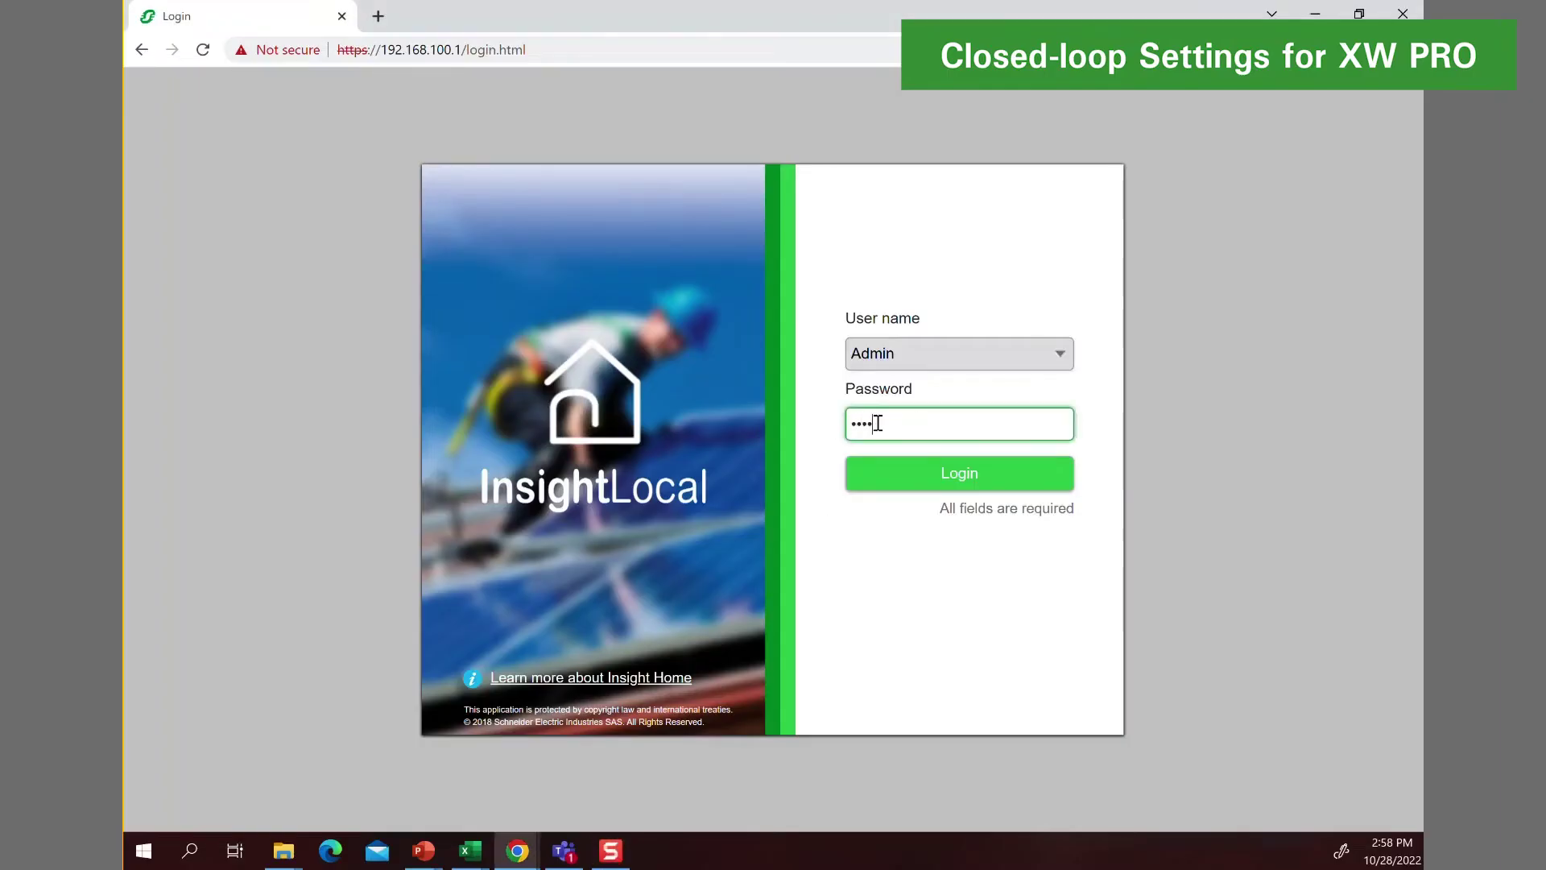
key("Return")
Open the configuration of the XW6848-21 inverter/charger from the device overview
left_click(393, 155)
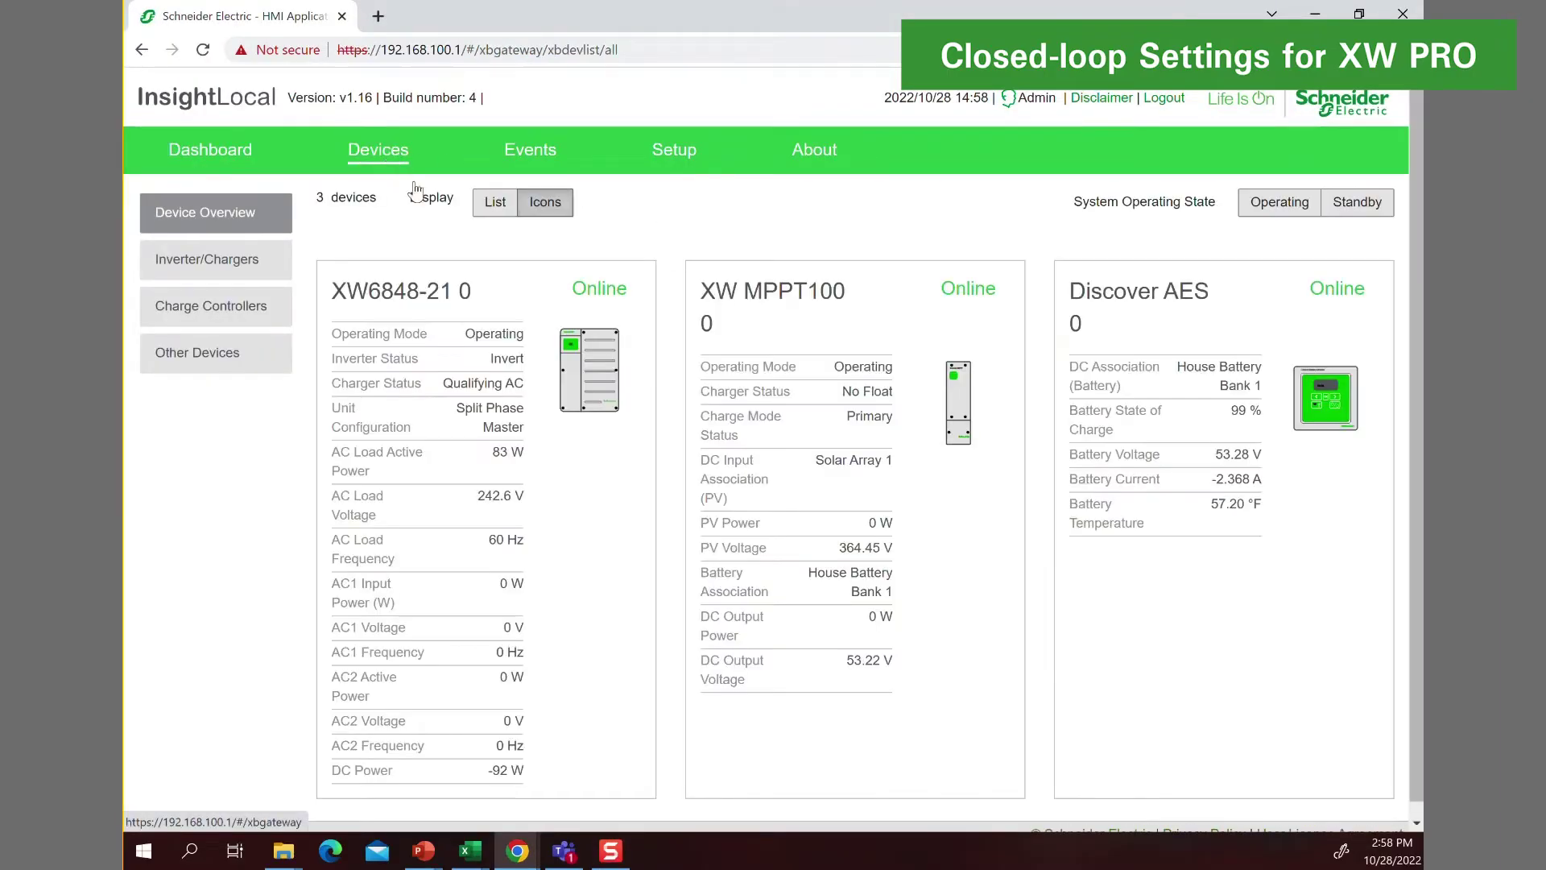
left_click(582, 380)
left_click(697, 237)
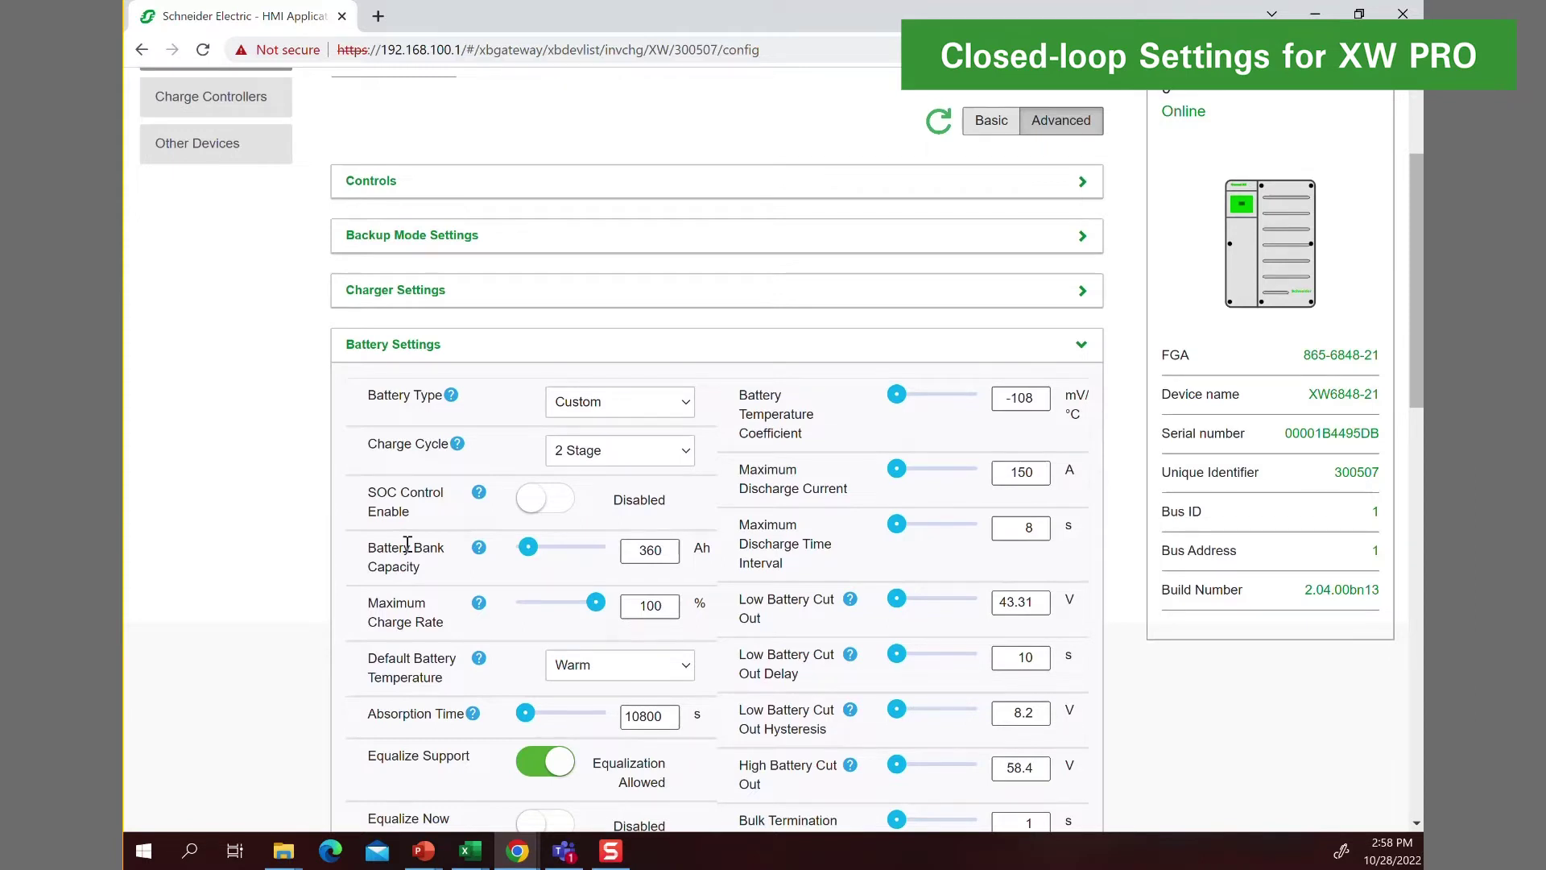
Choose Custom as the inverter's battery type and 2 Stage as its charge cycle
scroll(407, 543, "down", 1)
left_click(684, 336)
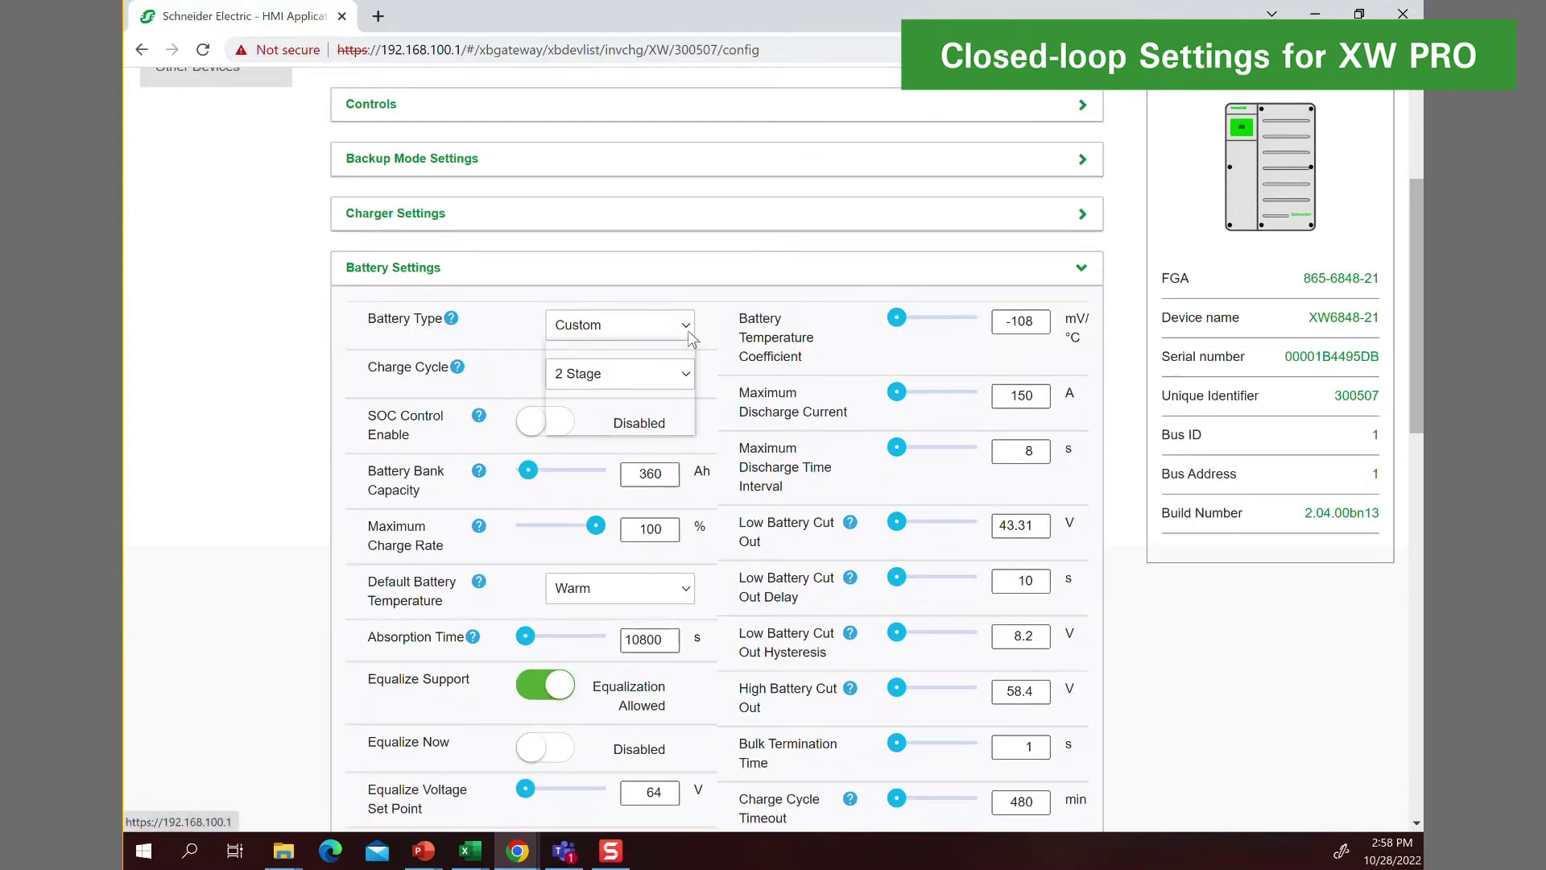
left_click(678, 404)
left_click(678, 375)
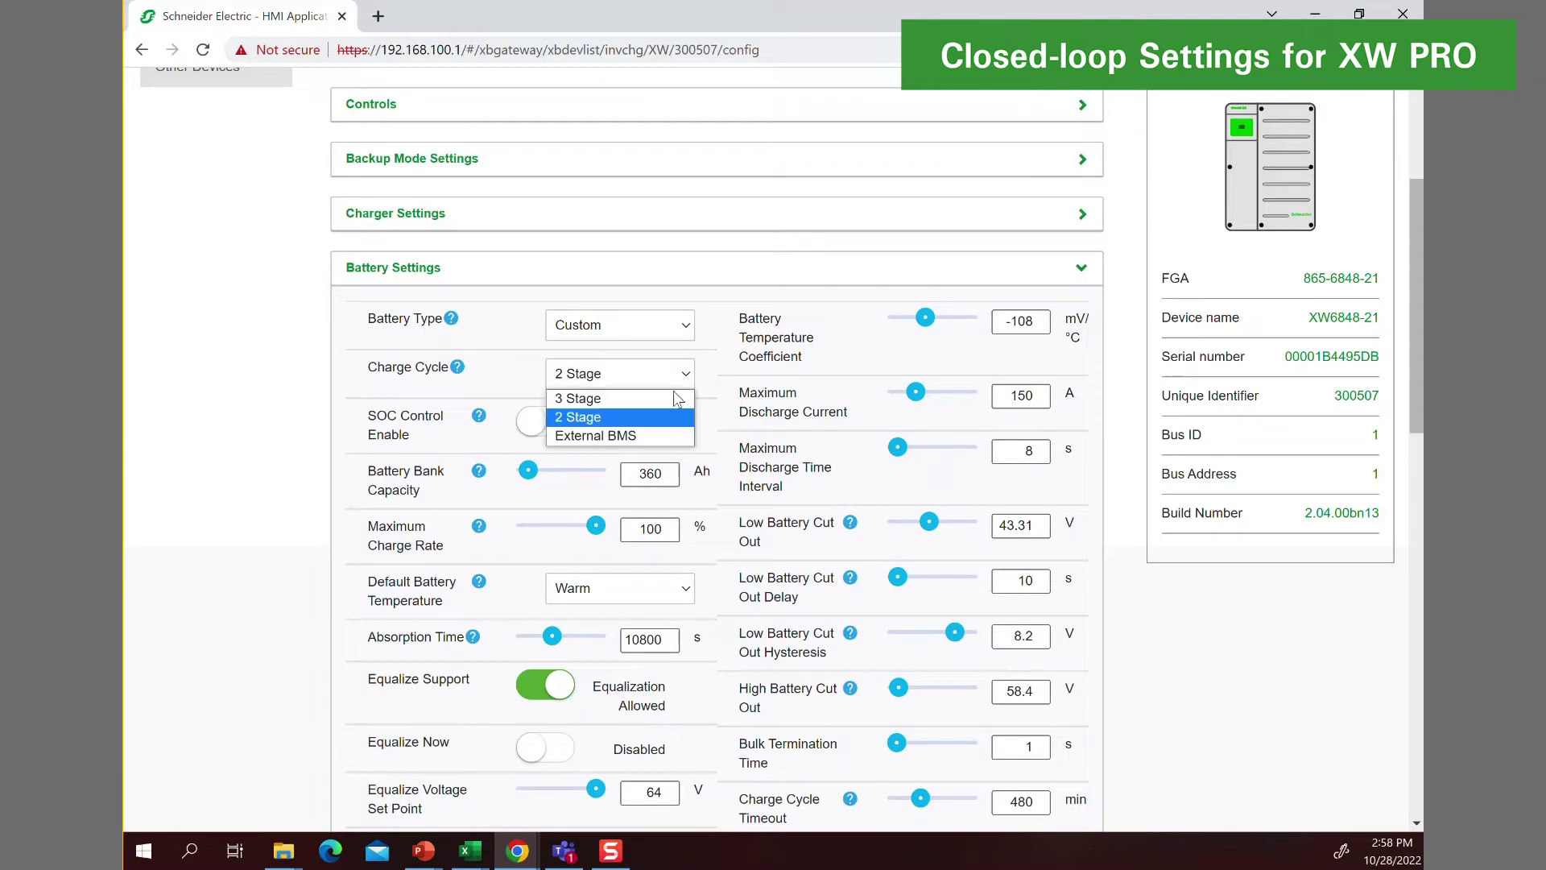
Enable SOC control and turn off equalize support in the inverter's battery settings
scroll(678, 398, "down", 1)
left_click(547, 330)
scroll(554, 384, "down", 2)
left_click(538, 403)
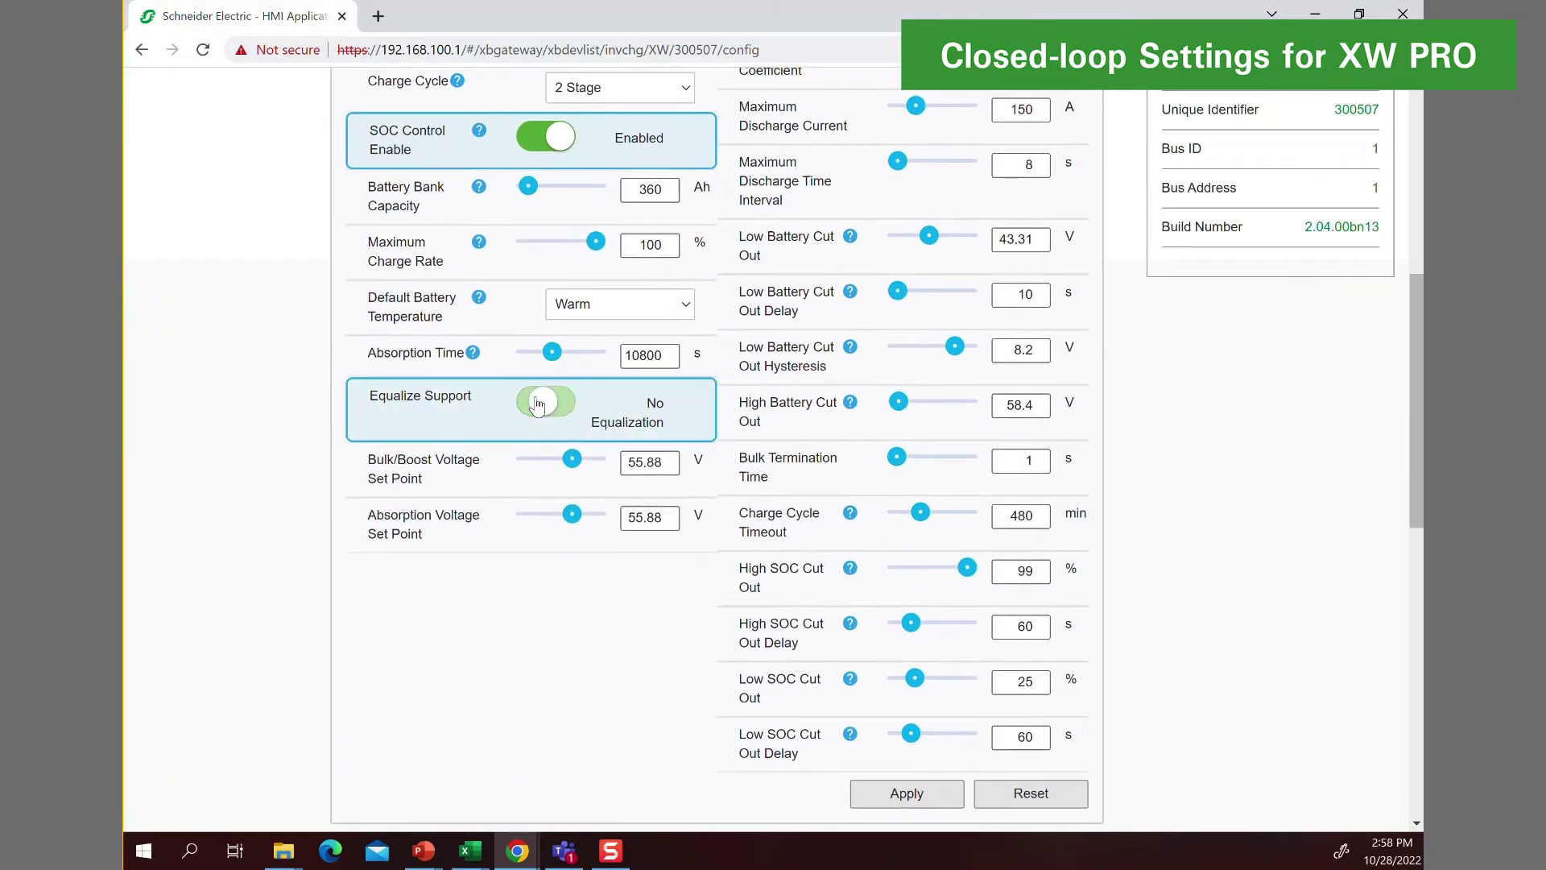
Set the inverter's Low SOC Cut Out to 15% and its Recharge Voltage to 52.8 V, applying the charger settings
double_click(1025, 682)
type("15")
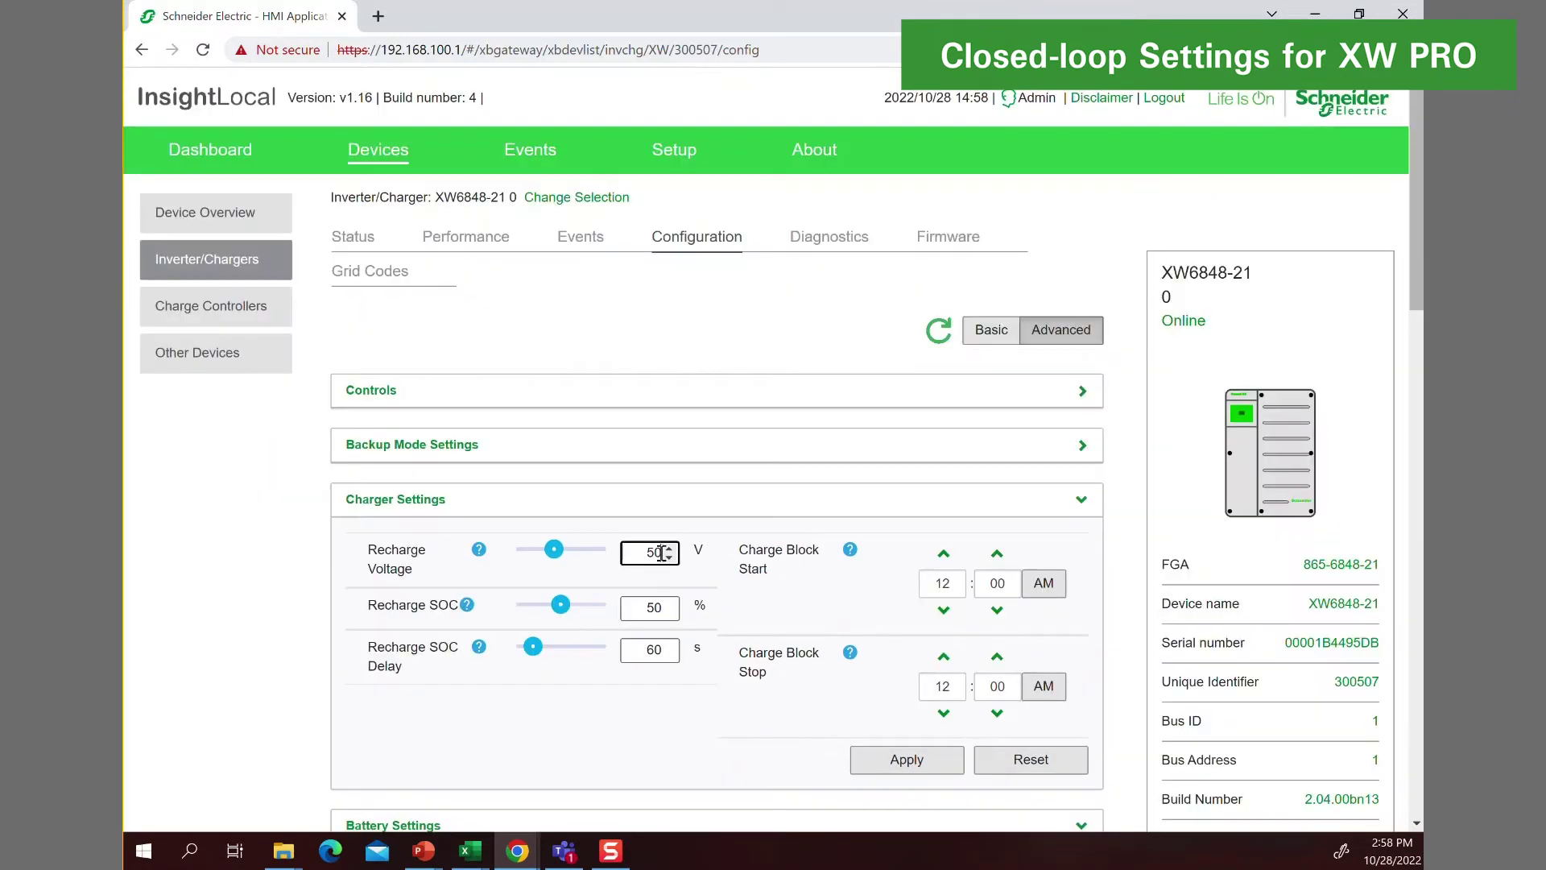
double_click(662, 553)
type("52.8")
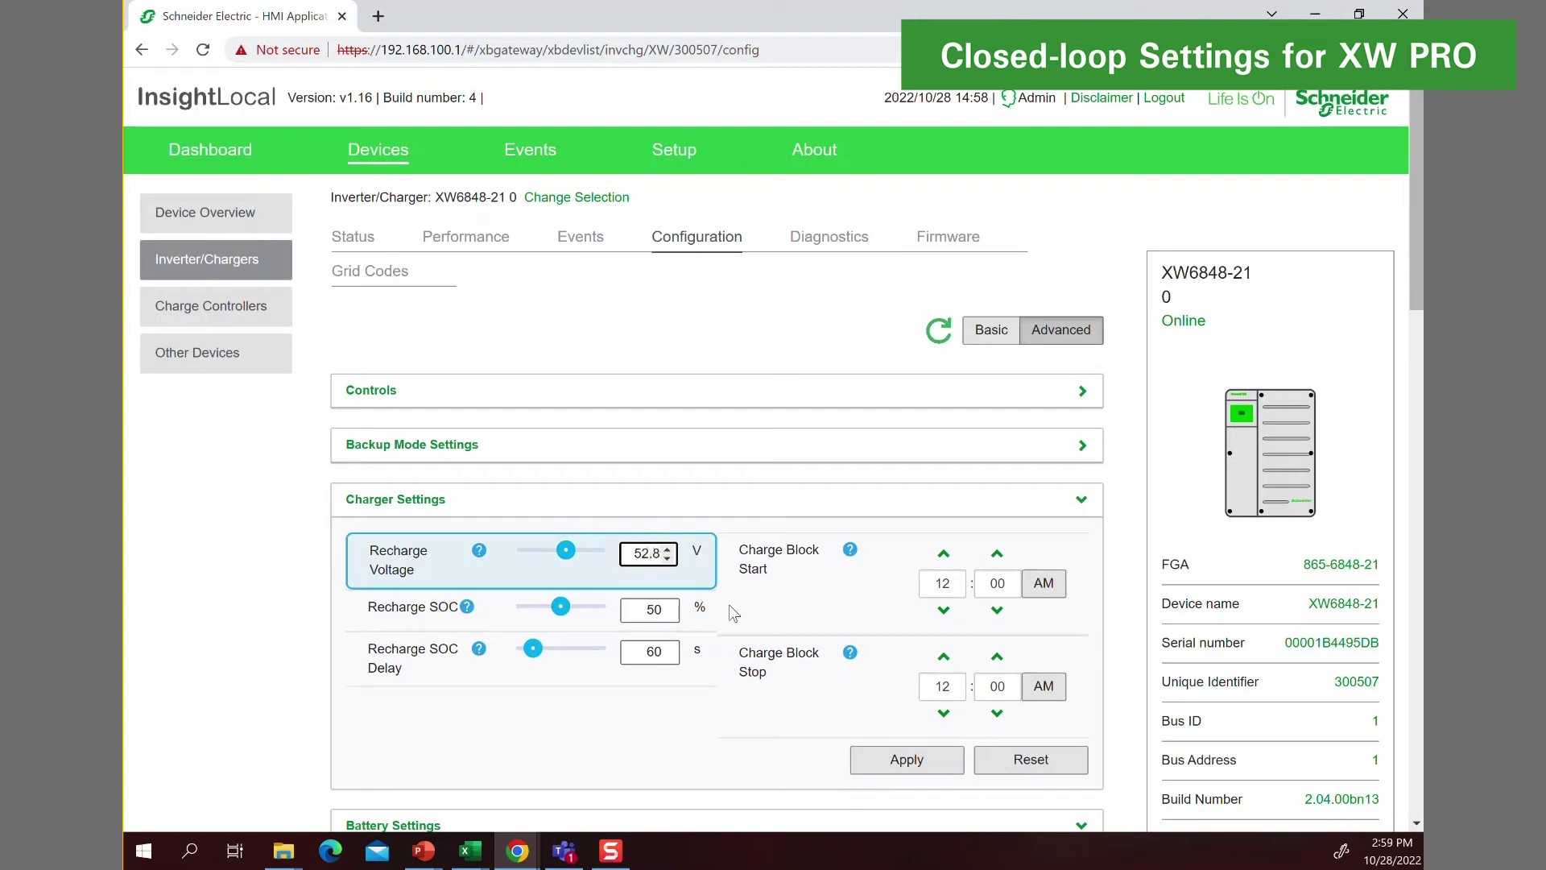
left_click(909, 760)
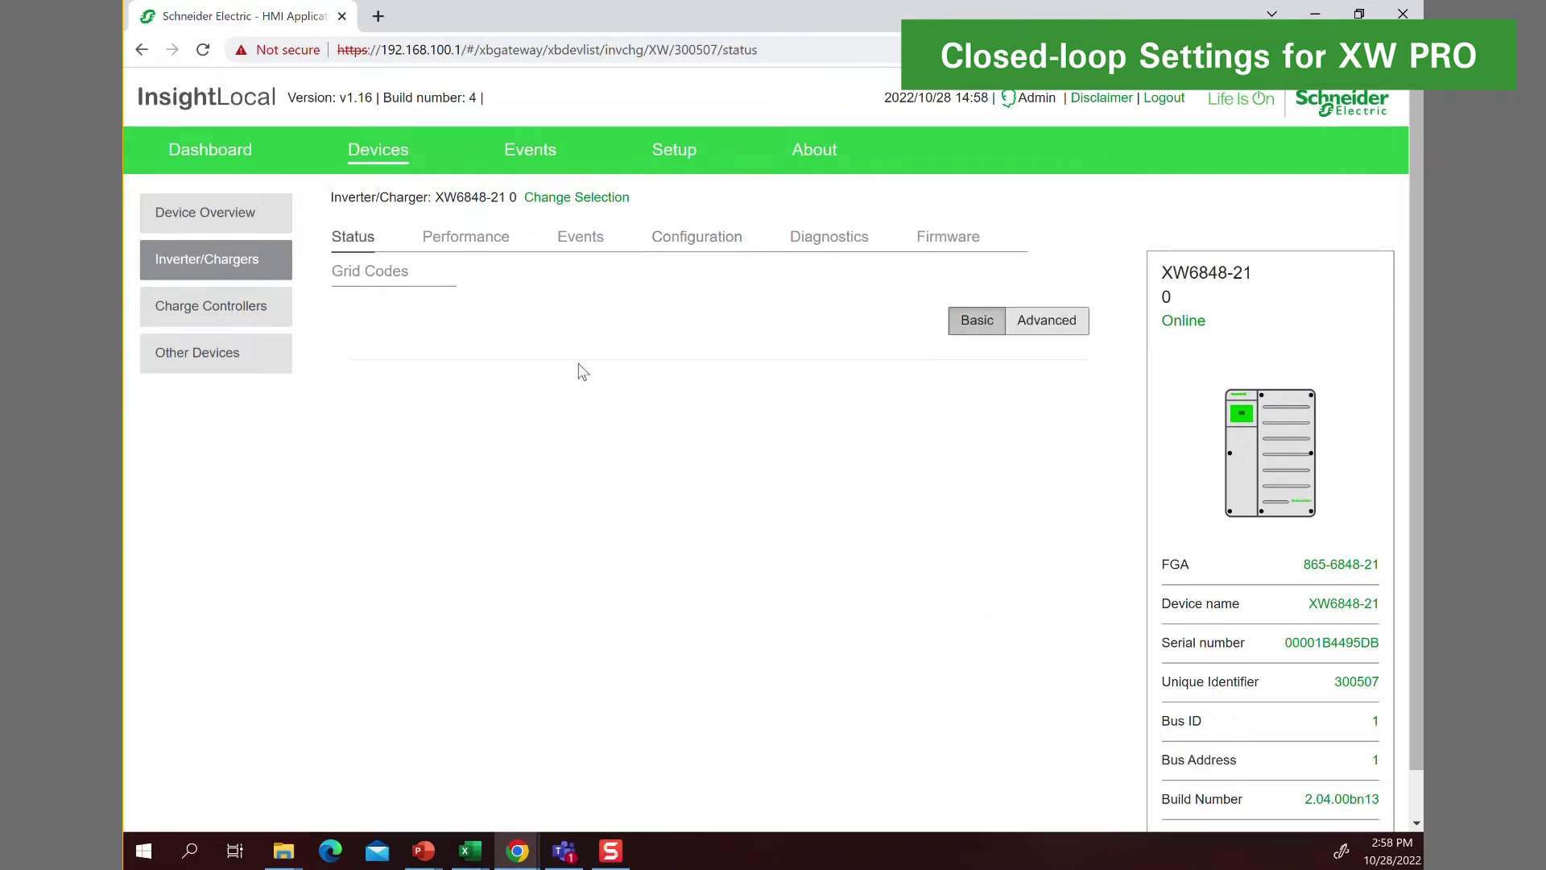
Show the advanced configuration of the XW6848-21 inverter and expand its battery settings
left_click(703, 241)
left_click(1046, 335)
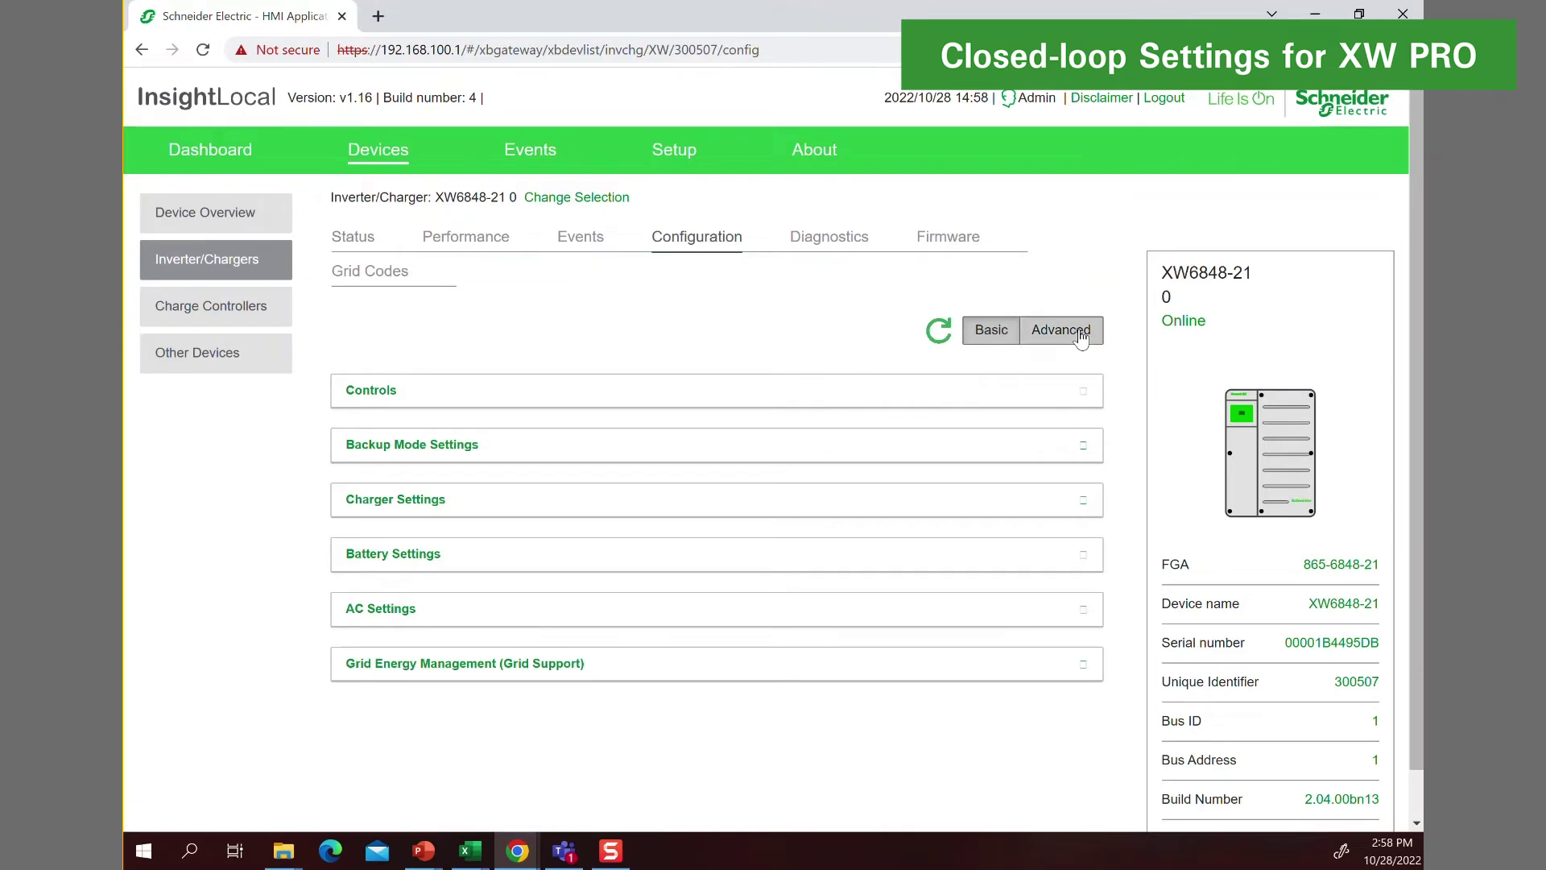
left_click(406, 554)
scroll(549, 518, "down", 3)
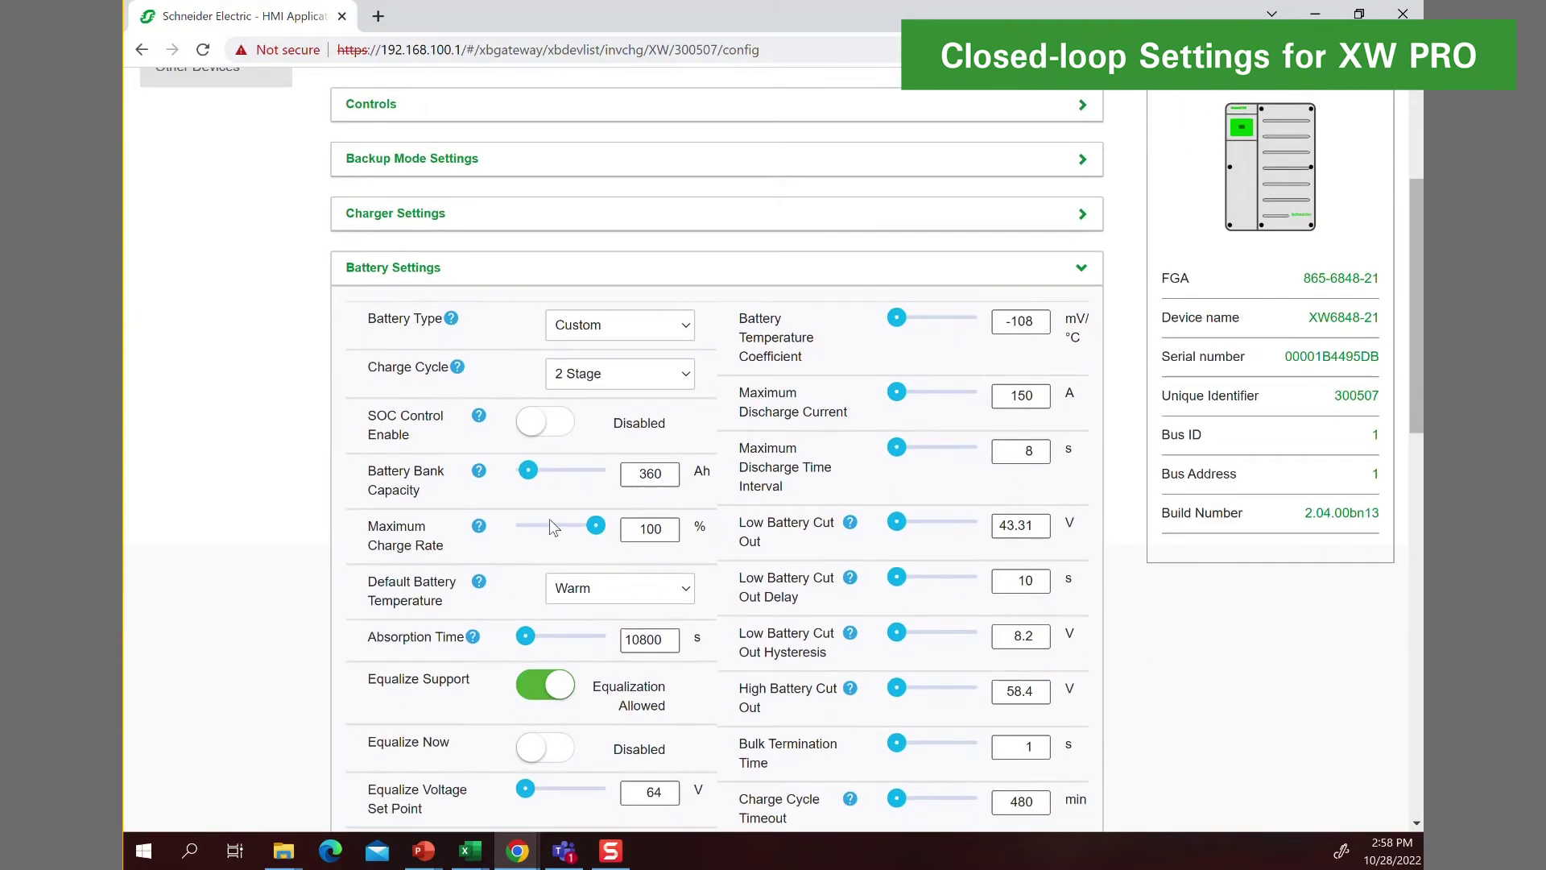
Select the Custom battery type and the 2 Stage charge cycle for the XW6848-21 inverter
left_click(685, 326)
left_click(661, 410)
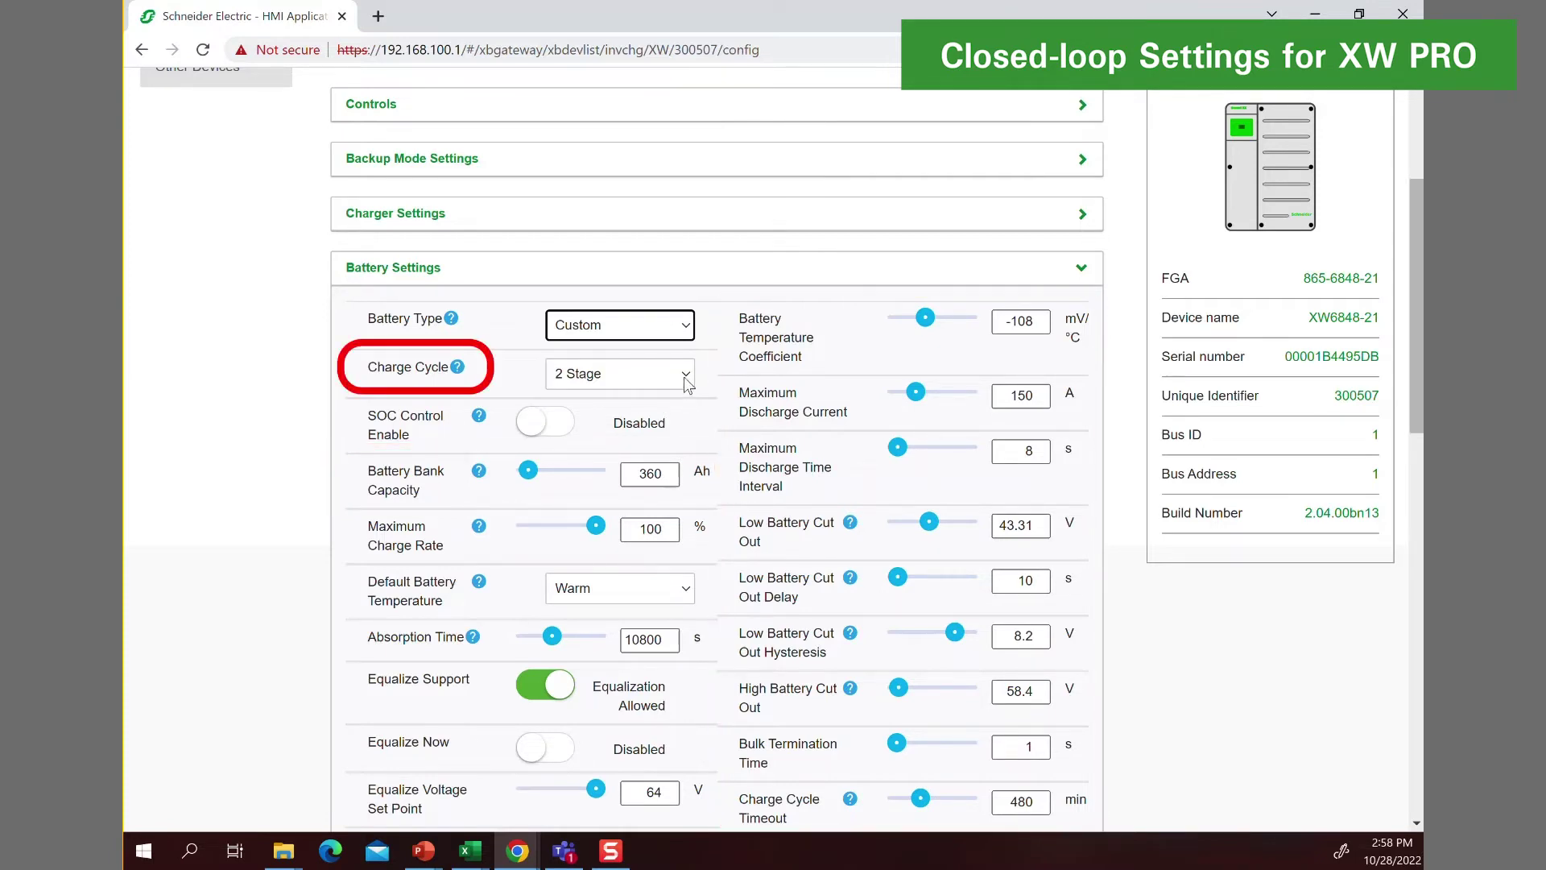
left_click(680, 381)
left_click(659, 416)
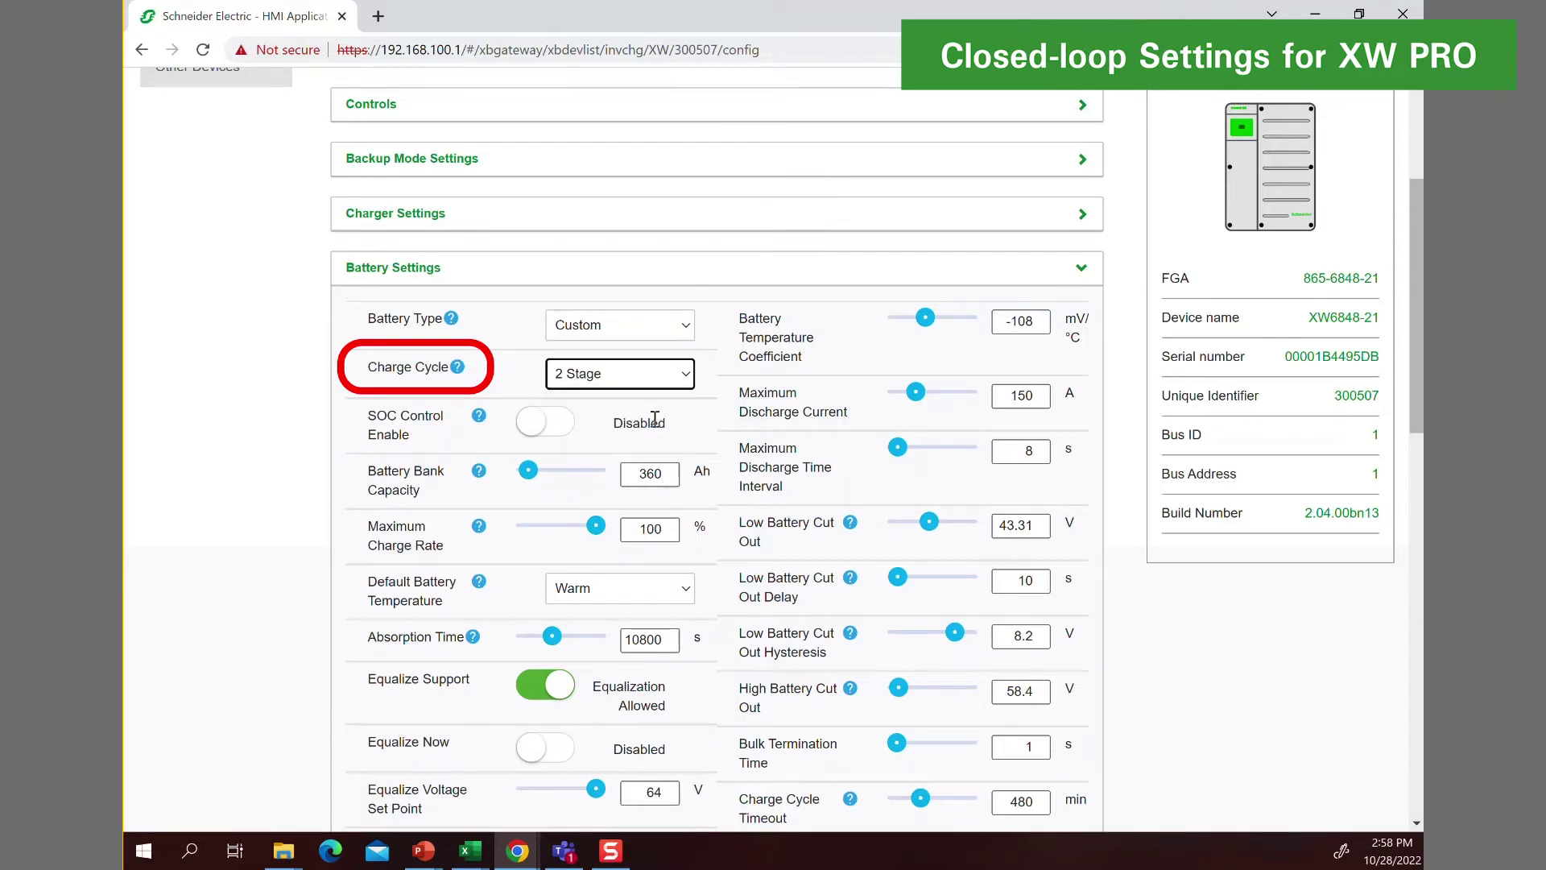
Turn on SOC Control Enable and disallow equalization for the inverter's battery
scroll(661, 417, "down", 1)
left_click(569, 332)
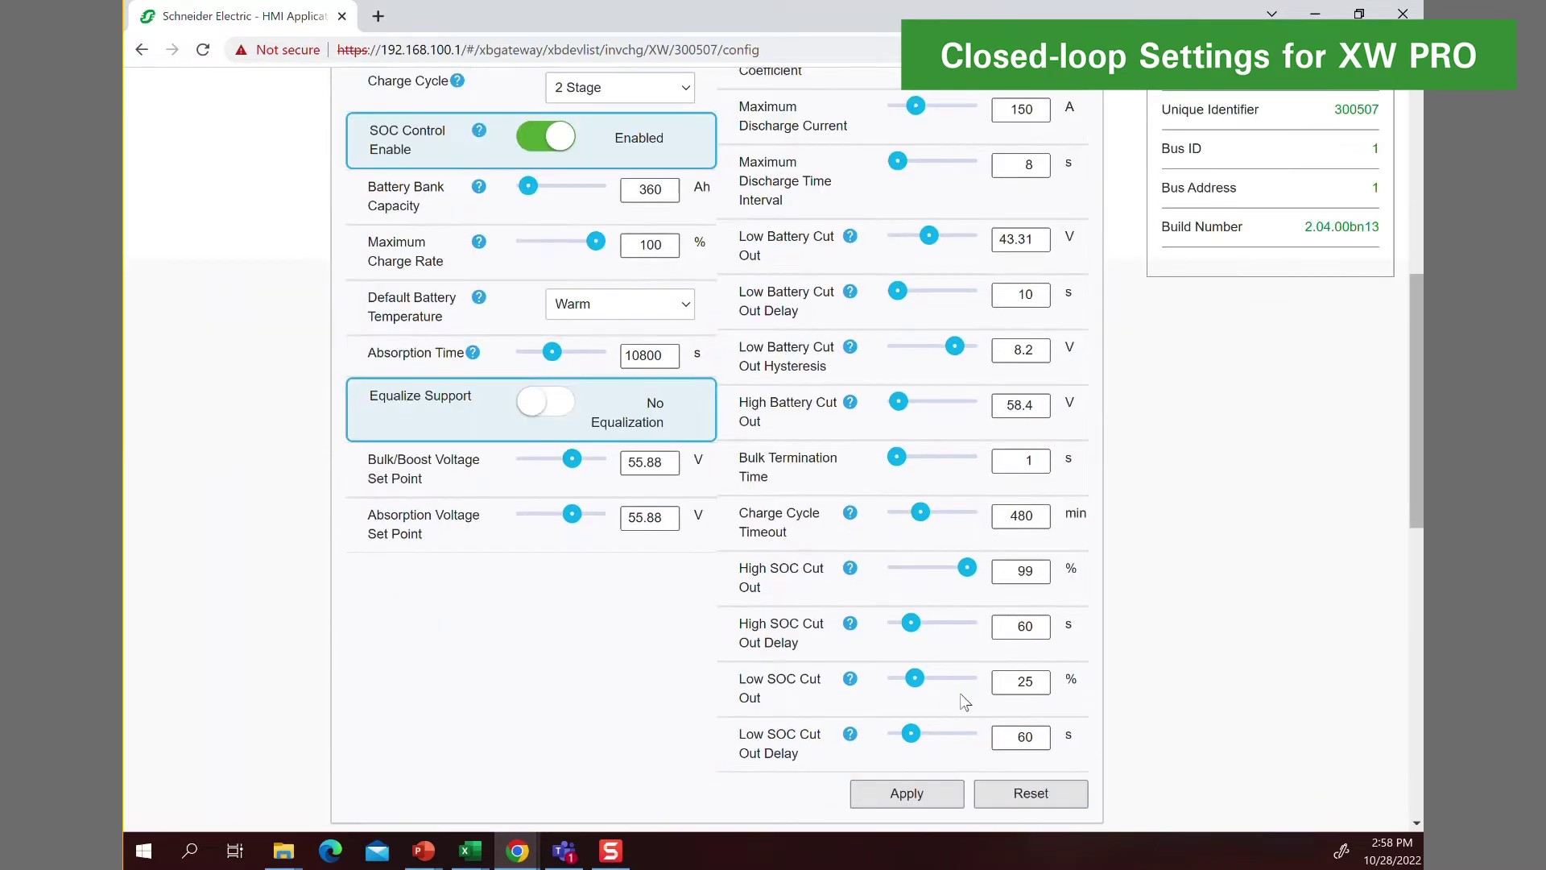
Set the inverter's Low SOC Cut Out to 10% and apply the battery settings
left_click(1016, 683)
left_click_drag(1025, 683, 1014, 684)
type("10")
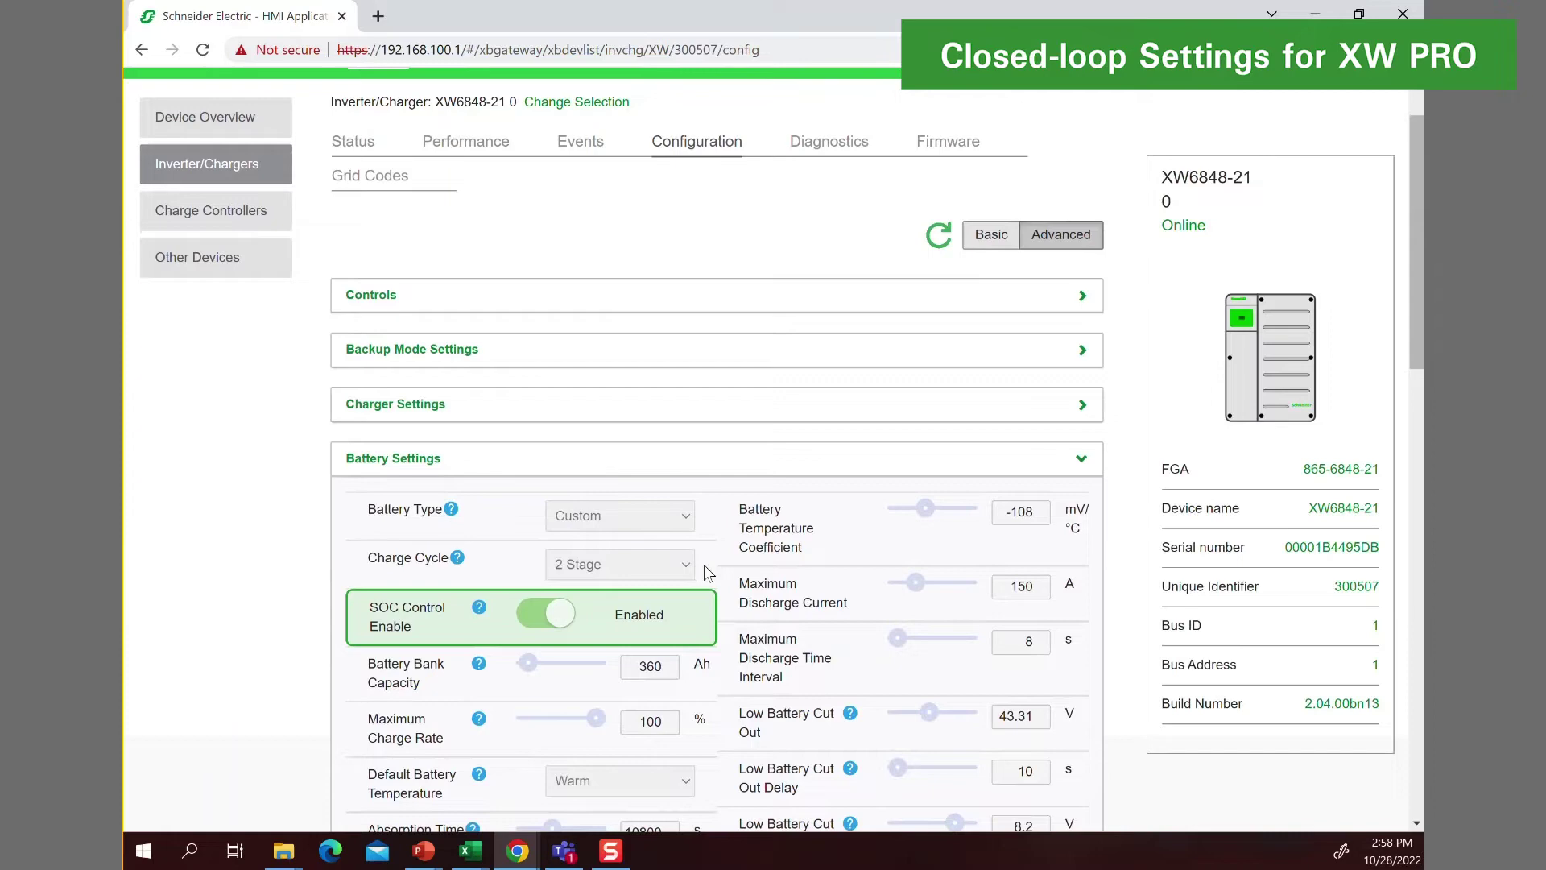
Set the Recharge Voltage in the inverter's charger settings to 52.8 V and apply it
scroll(704, 564, "up", 1)
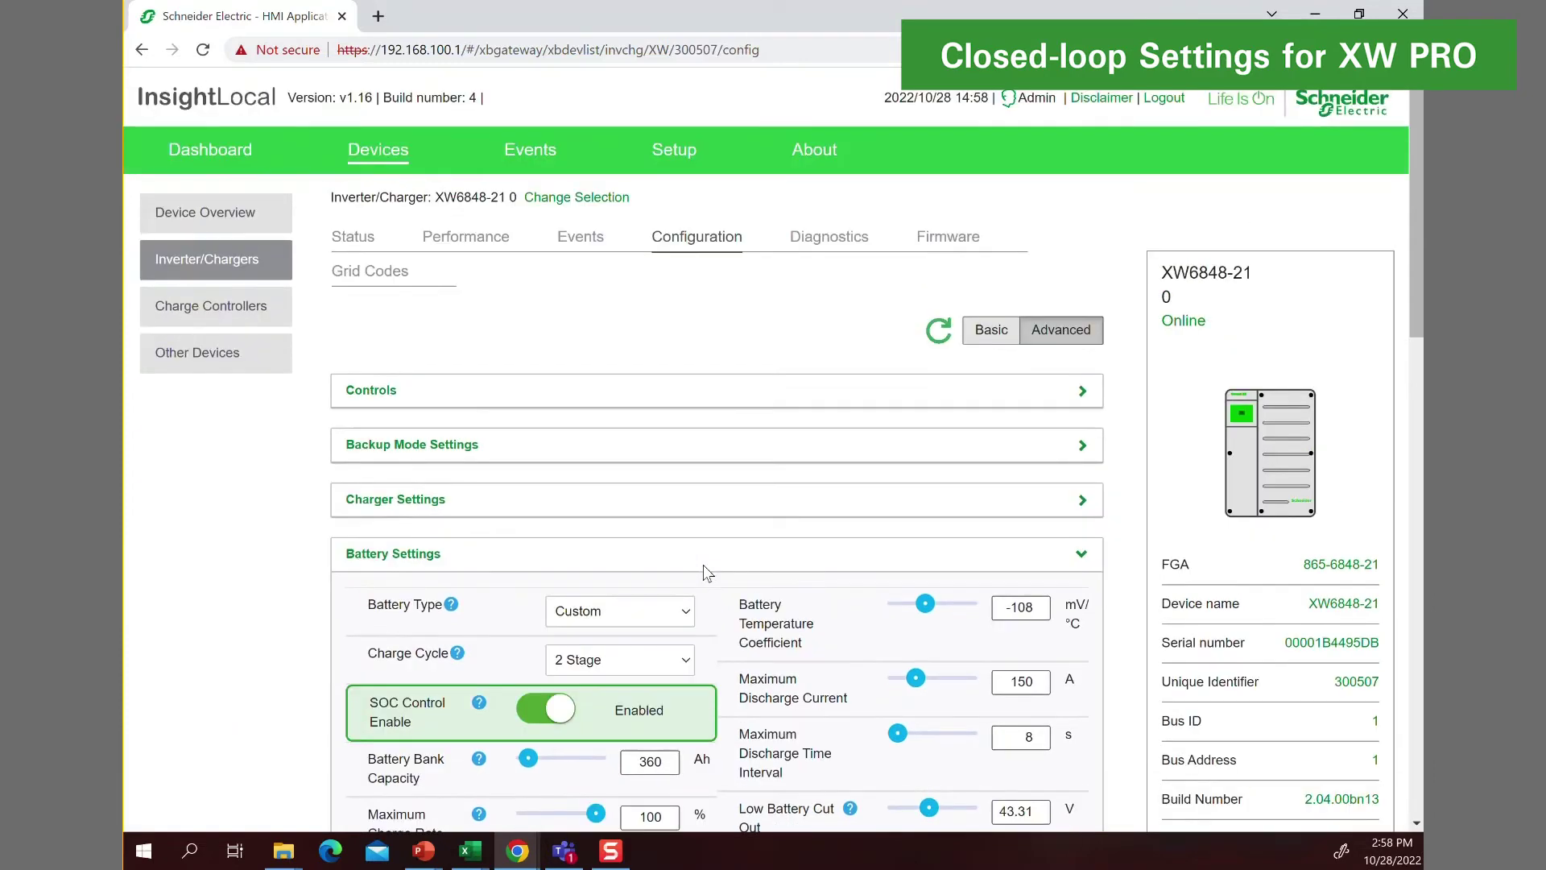
left_click(423, 501)
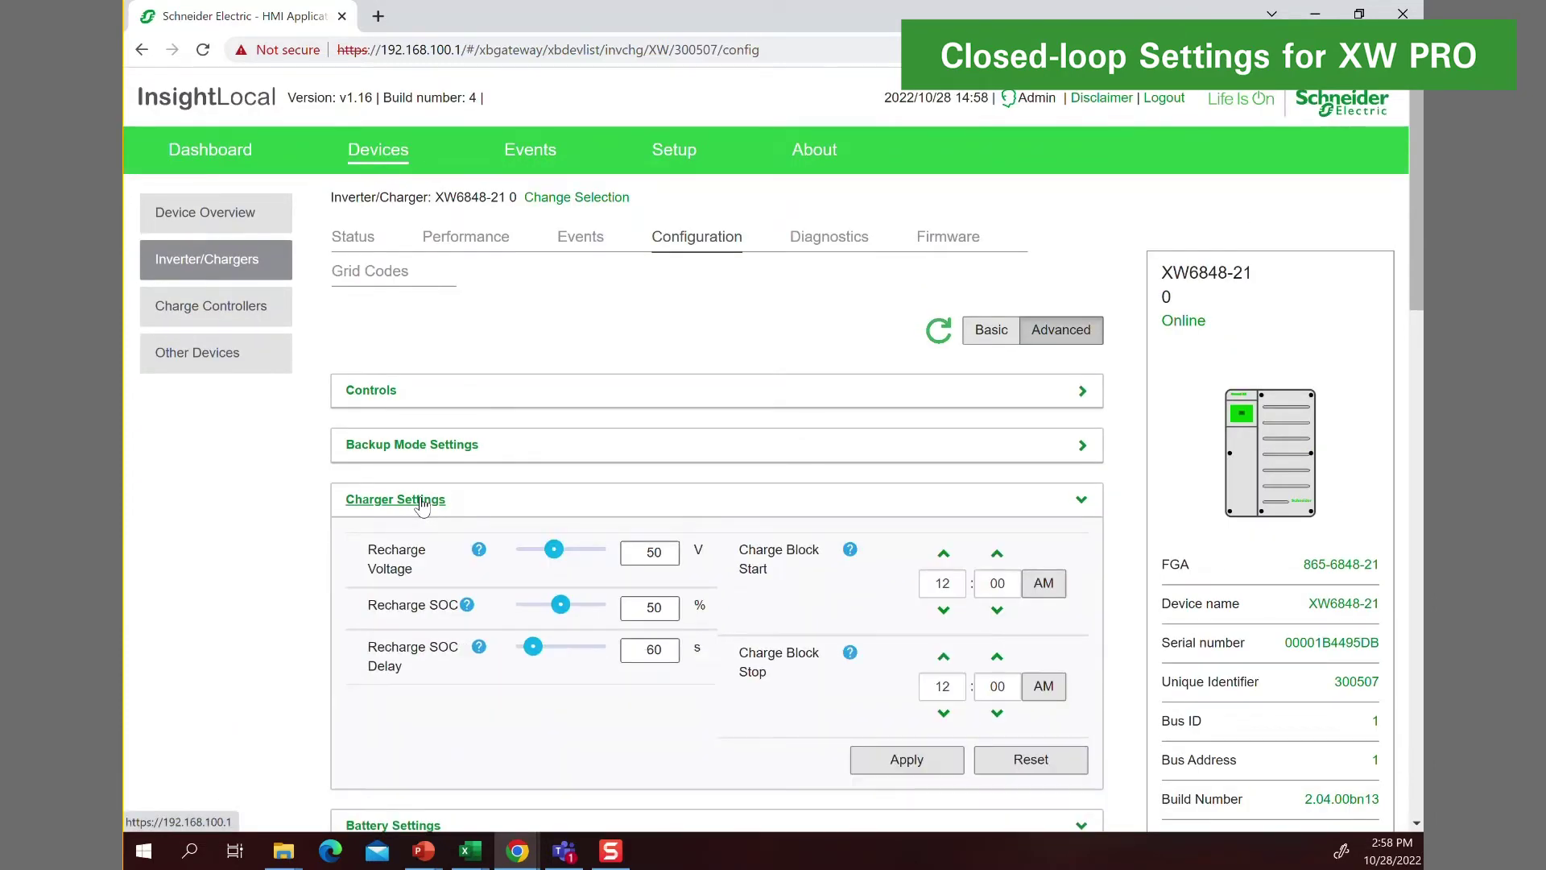
left_click(656, 555)
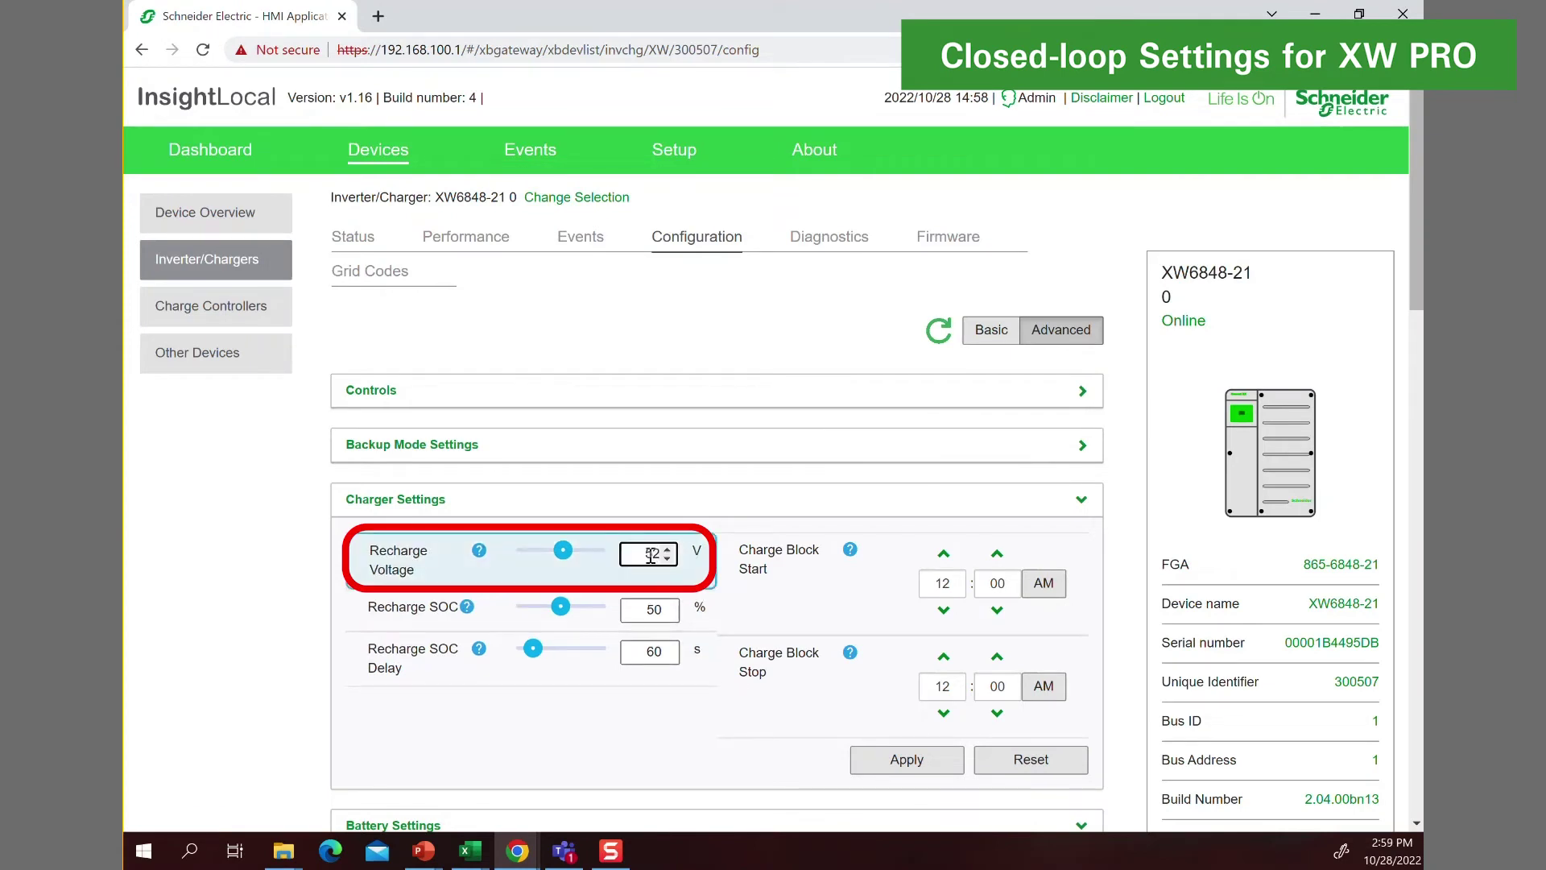
type("2.8")
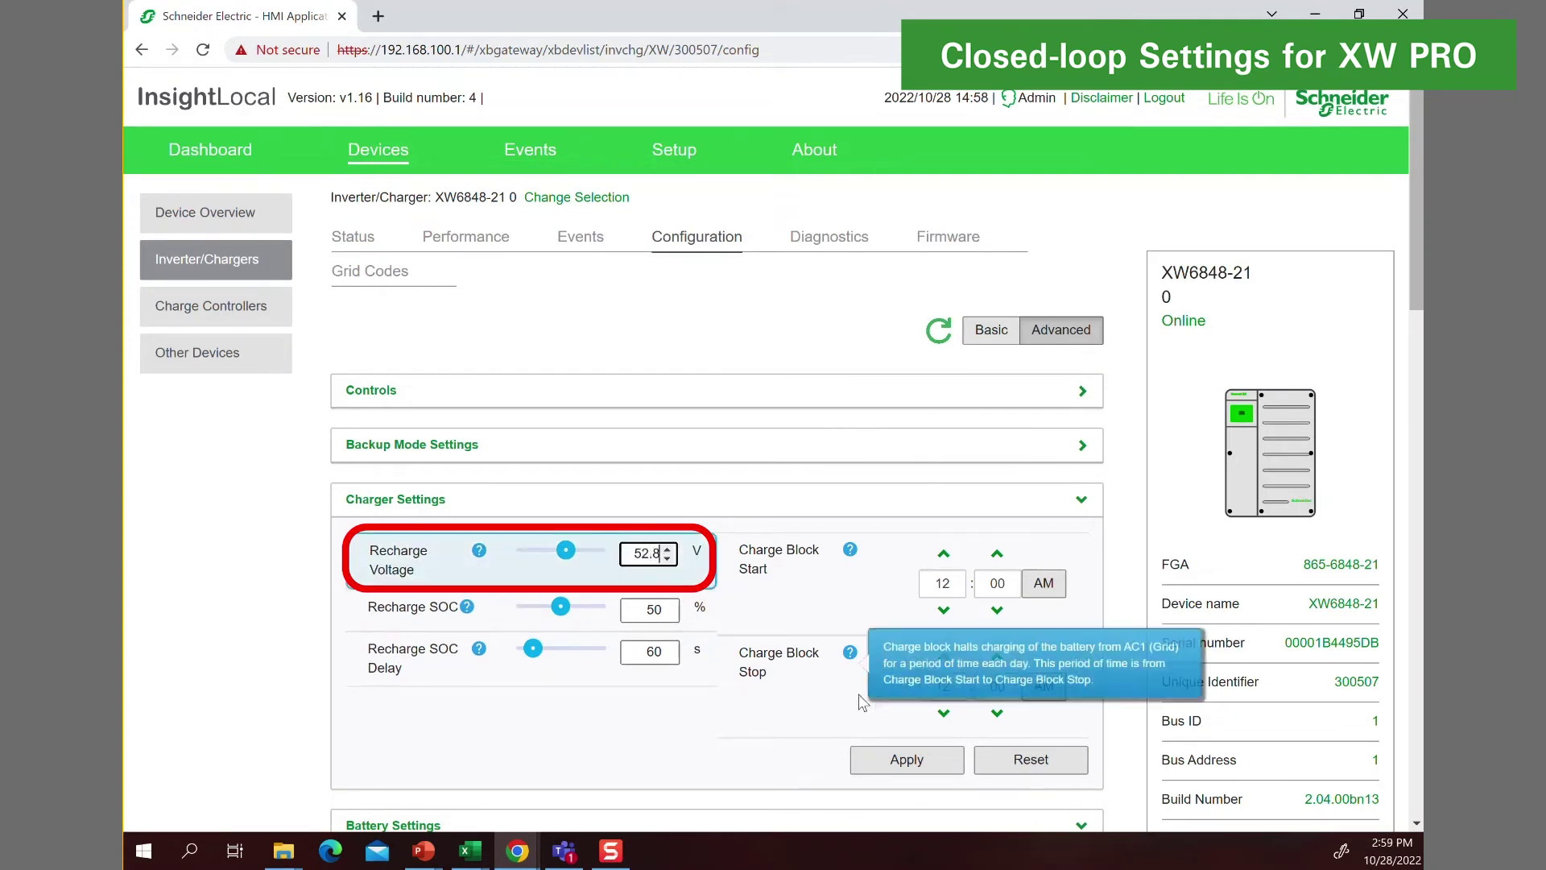
left_click(906, 761)
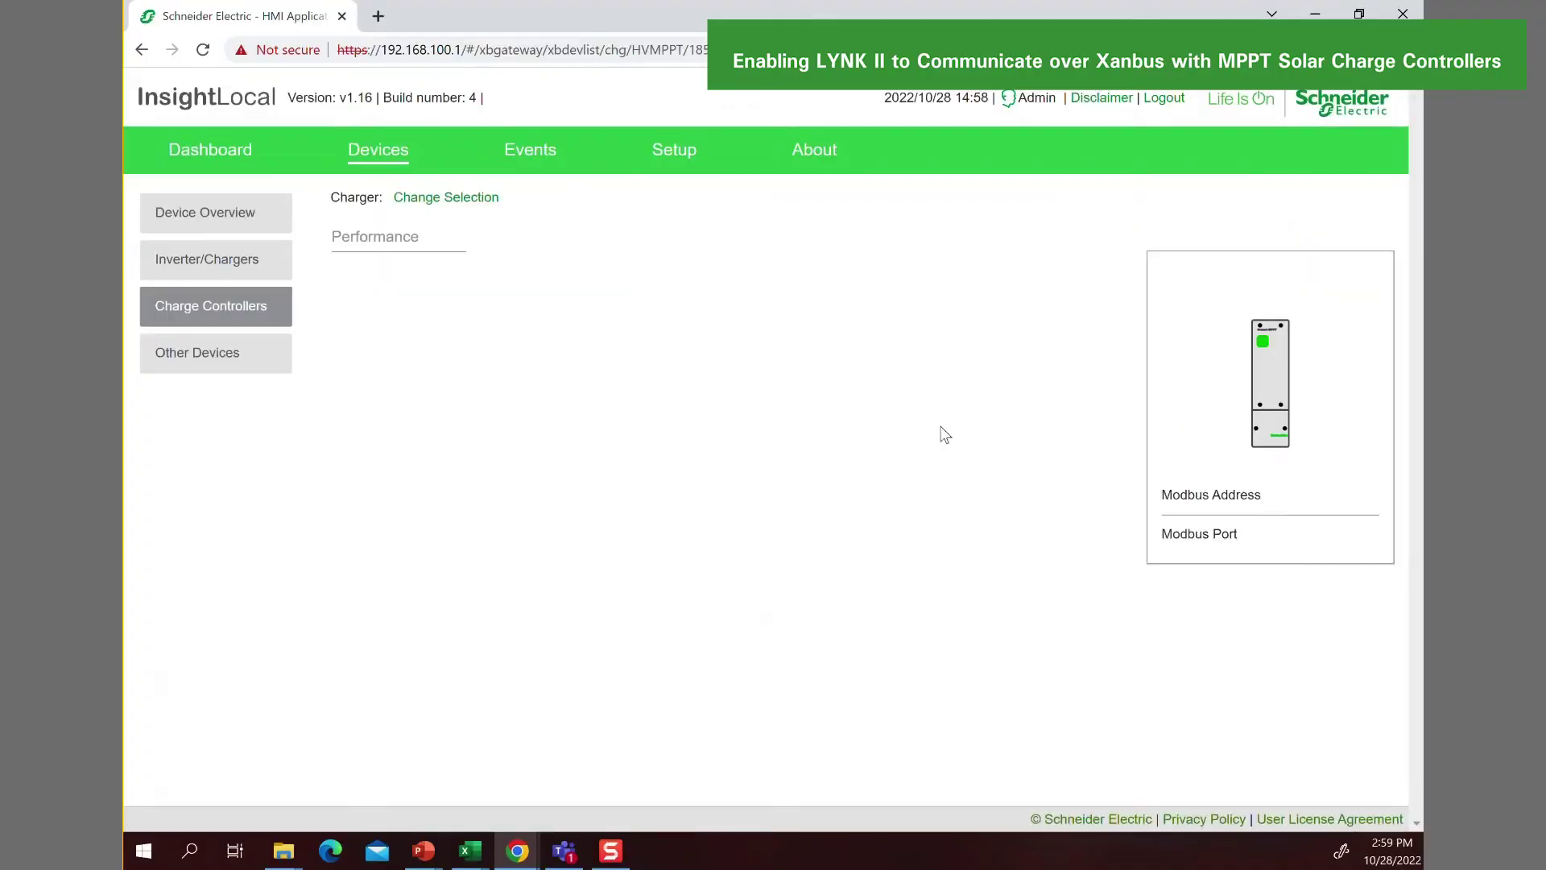
Open the advanced configuration of the XW MPPT100 charge controller
left_click(697, 237)
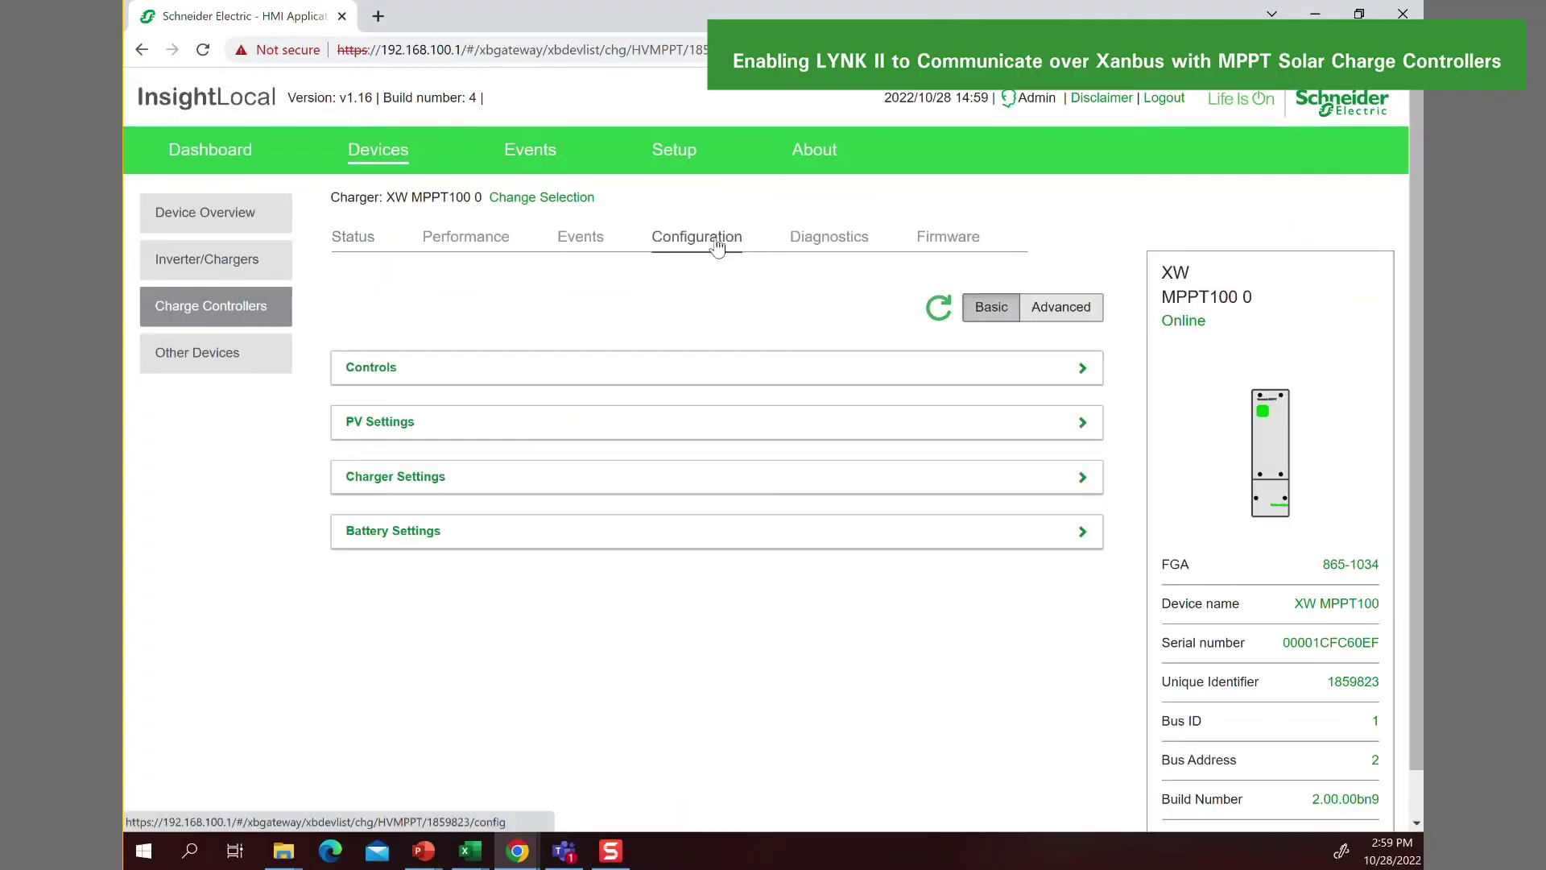
left_click(1046, 313)
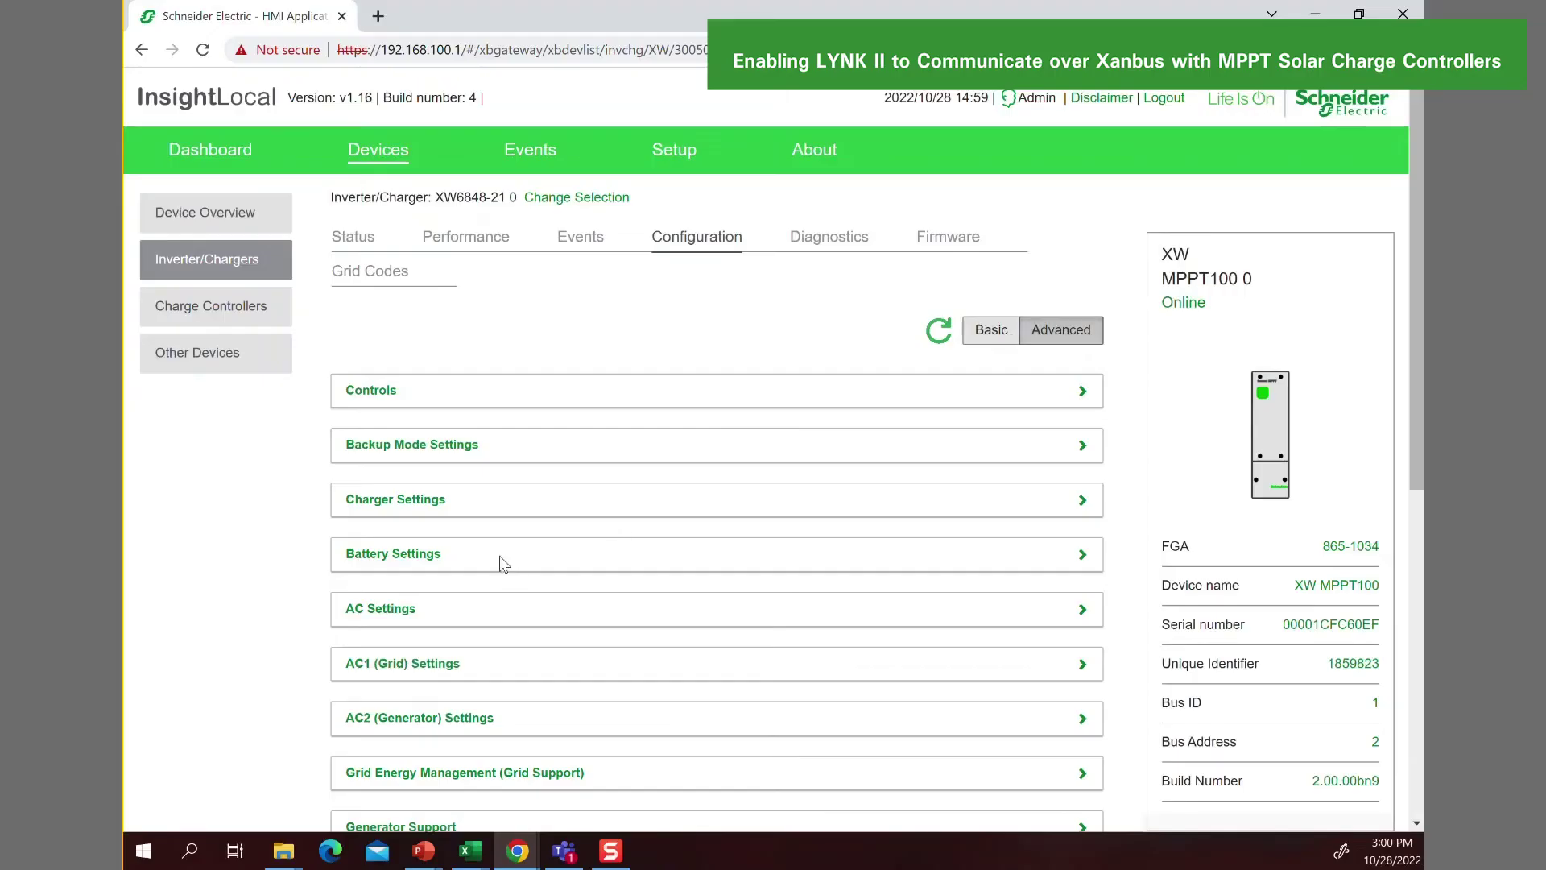
Review the battery settings of the XW6848-21 inverter/charger
left_click(415, 553)
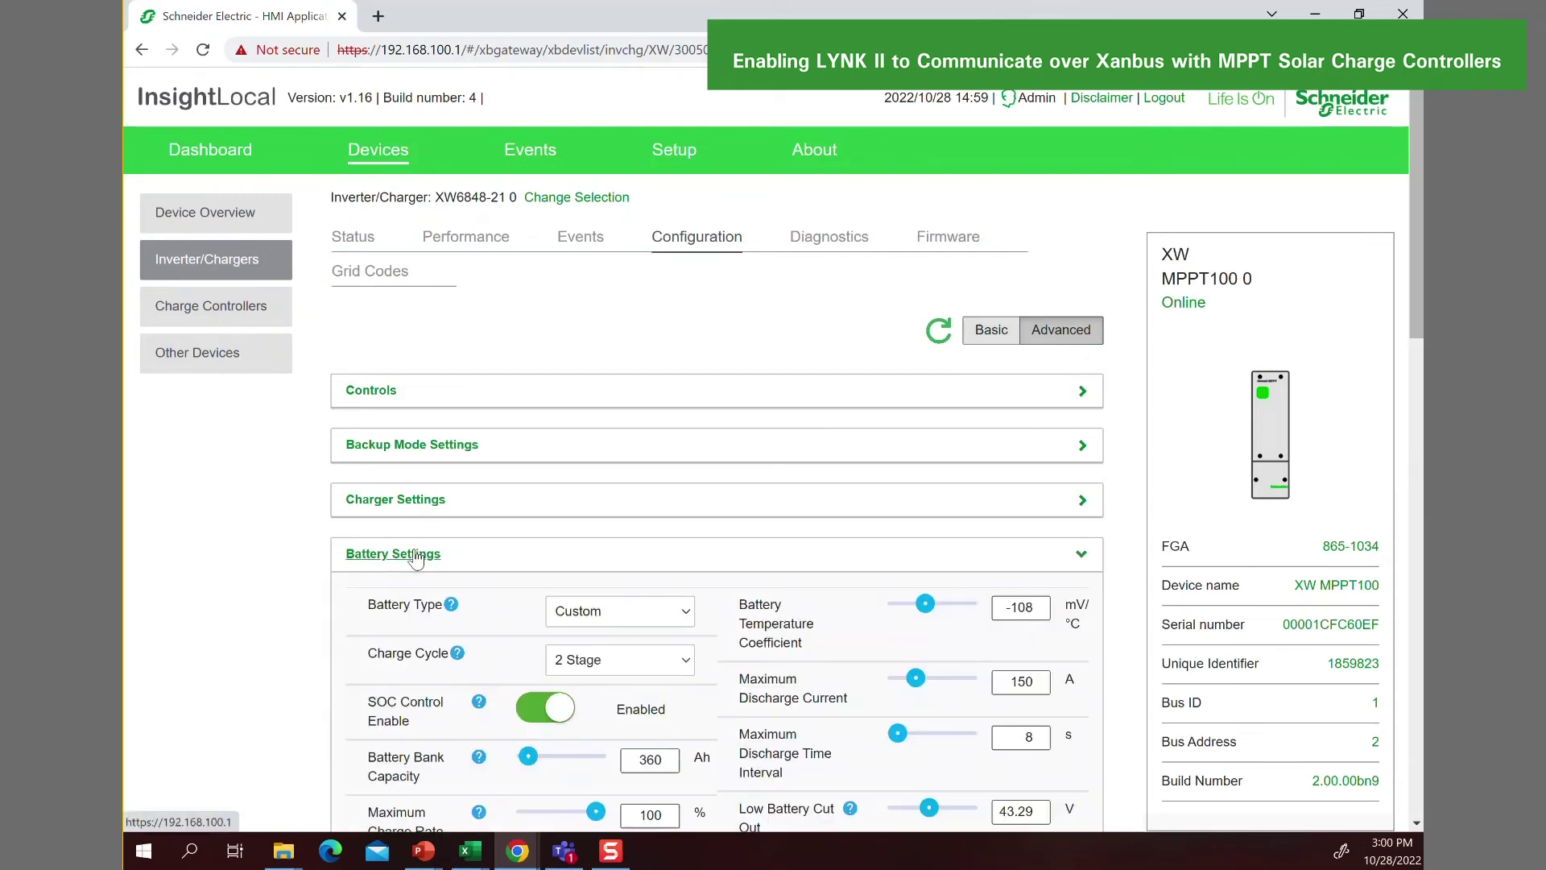
scroll(415, 556, "down", 3)
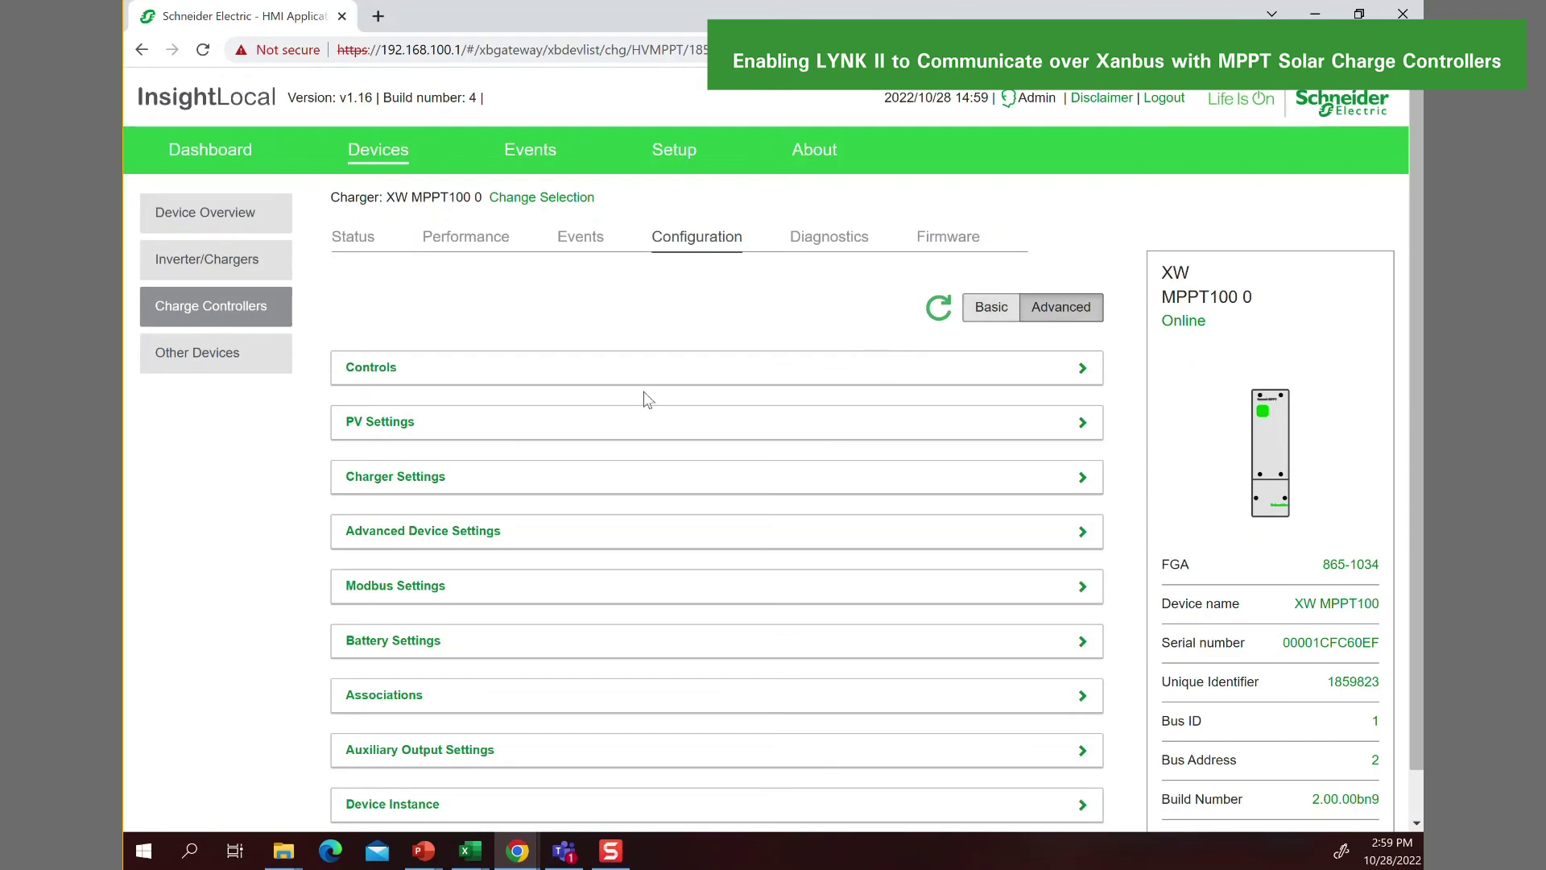
Turn off equalize support in the charger settings of the XW MPPT100 charge controller
left_click(422, 479)
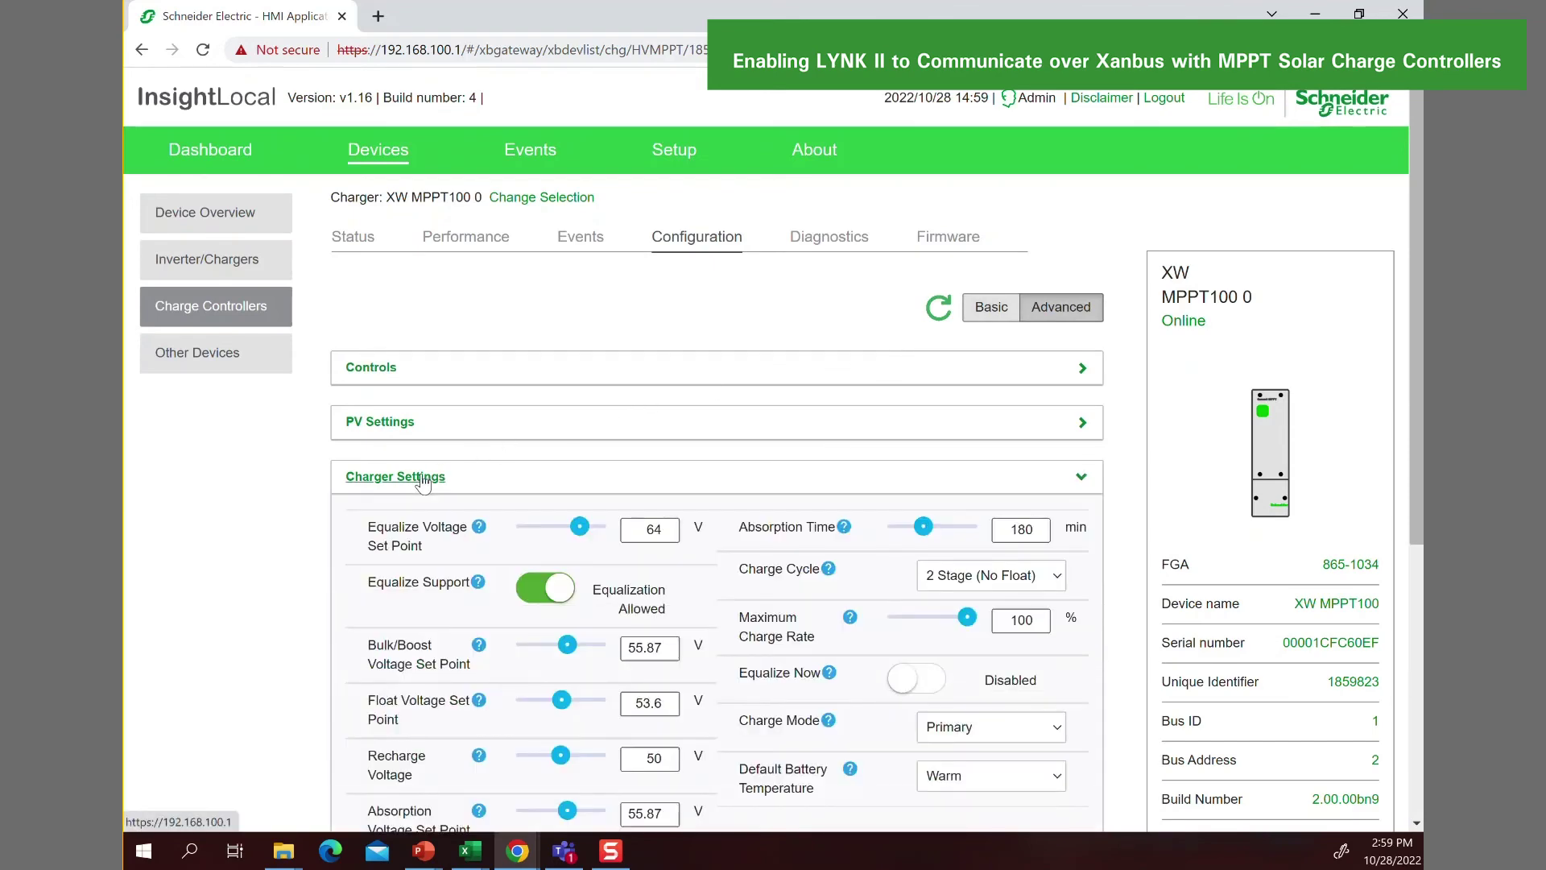
scroll(422, 481, "down", 2)
left_click(545, 398)
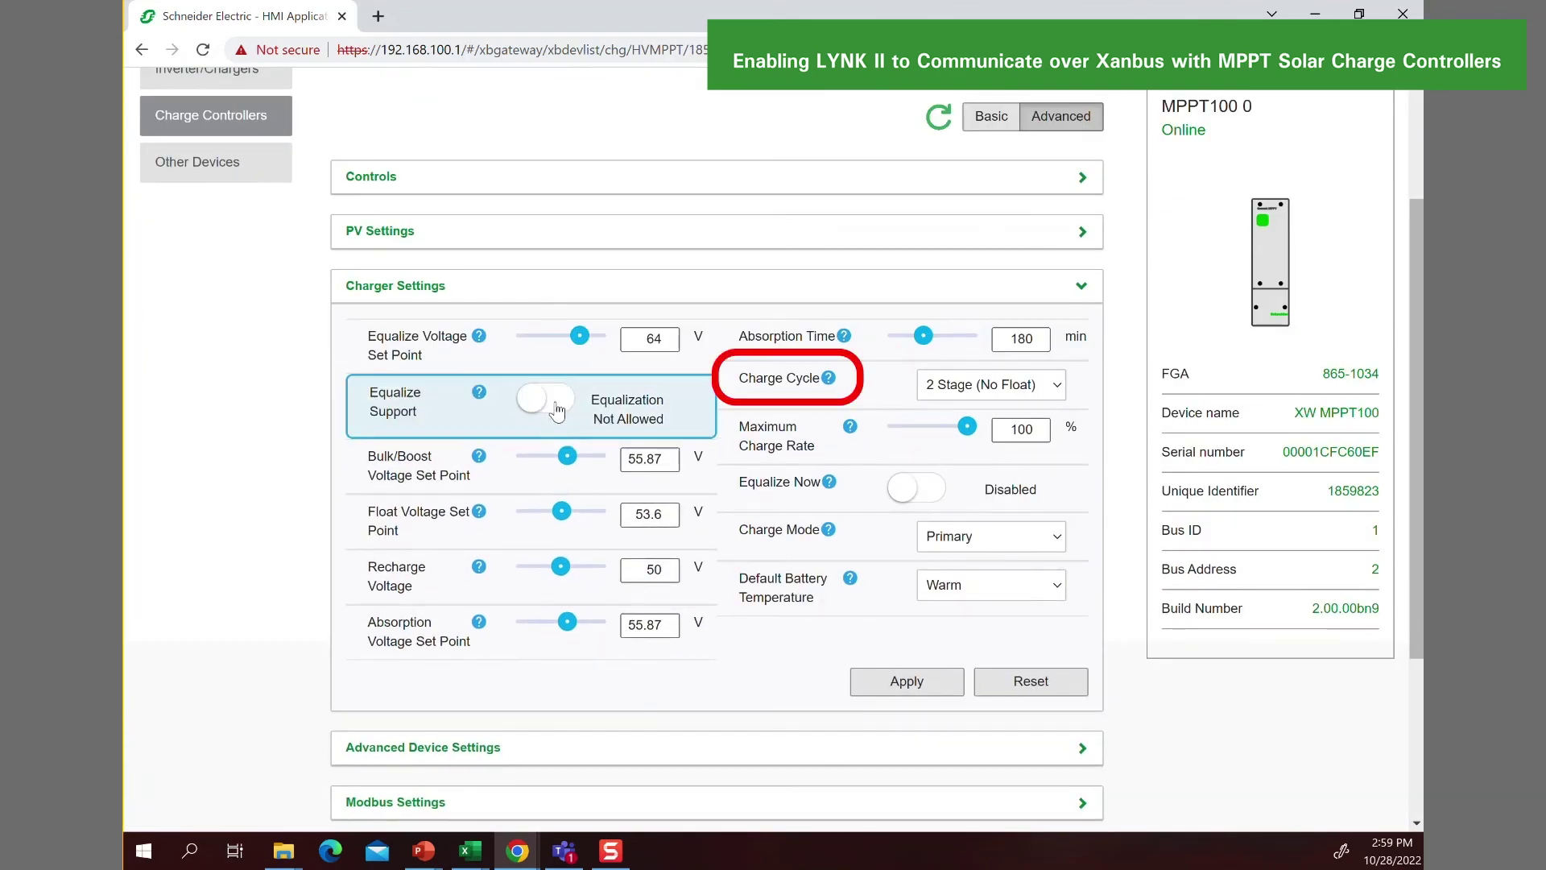
Set the MPPT100's charge cycle to 3 Stage and choose Primary as its charge mode
left_click(1057, 387)
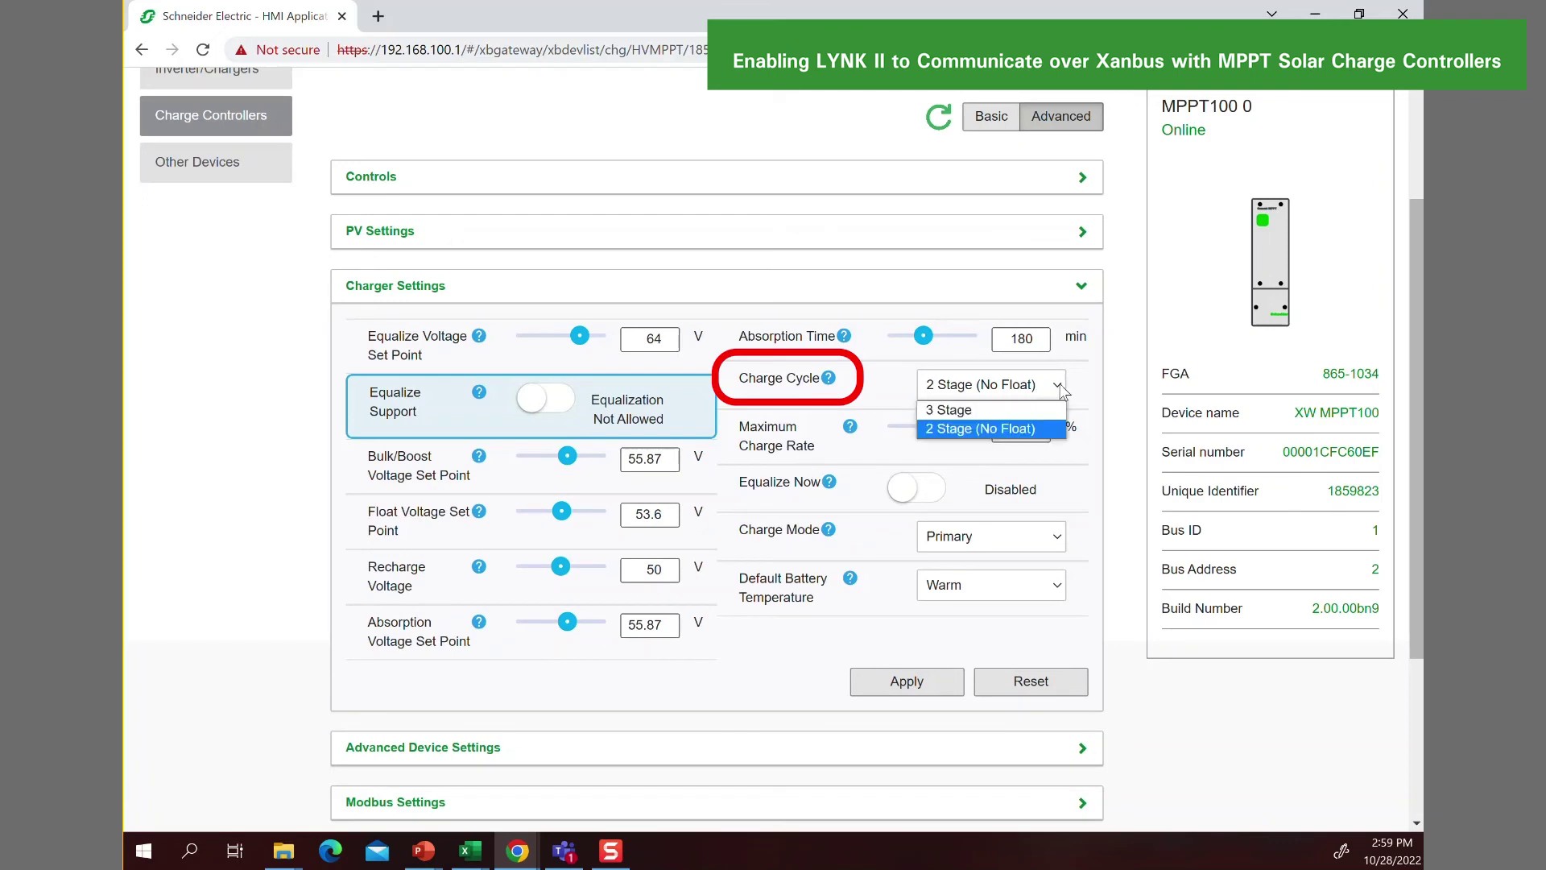
left_click(1057, 411)
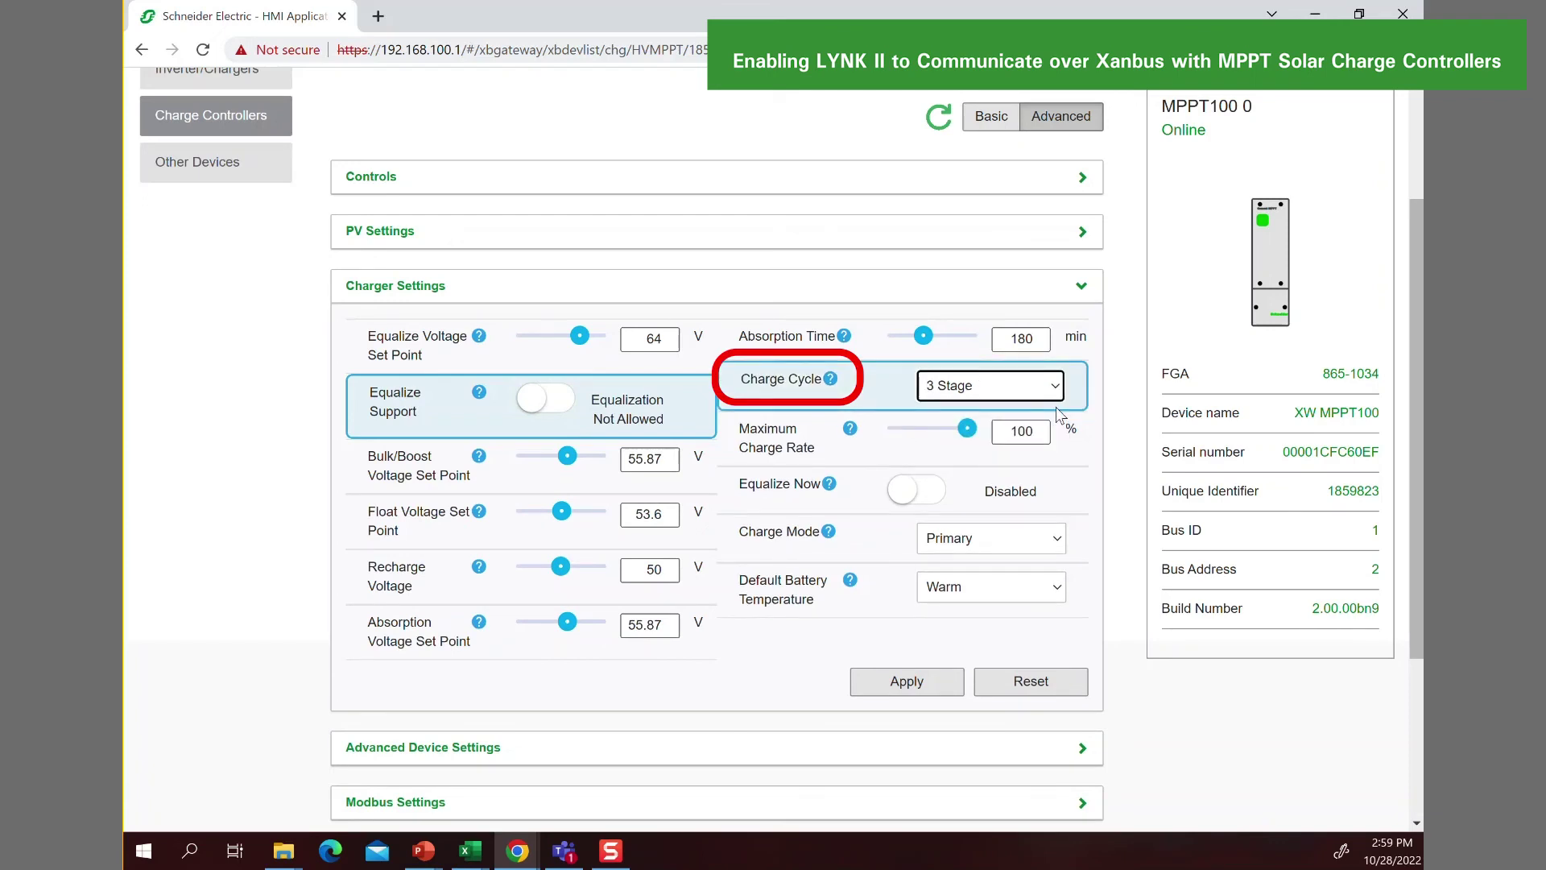
left_click(1060, 548)
left_click(1046, 590)
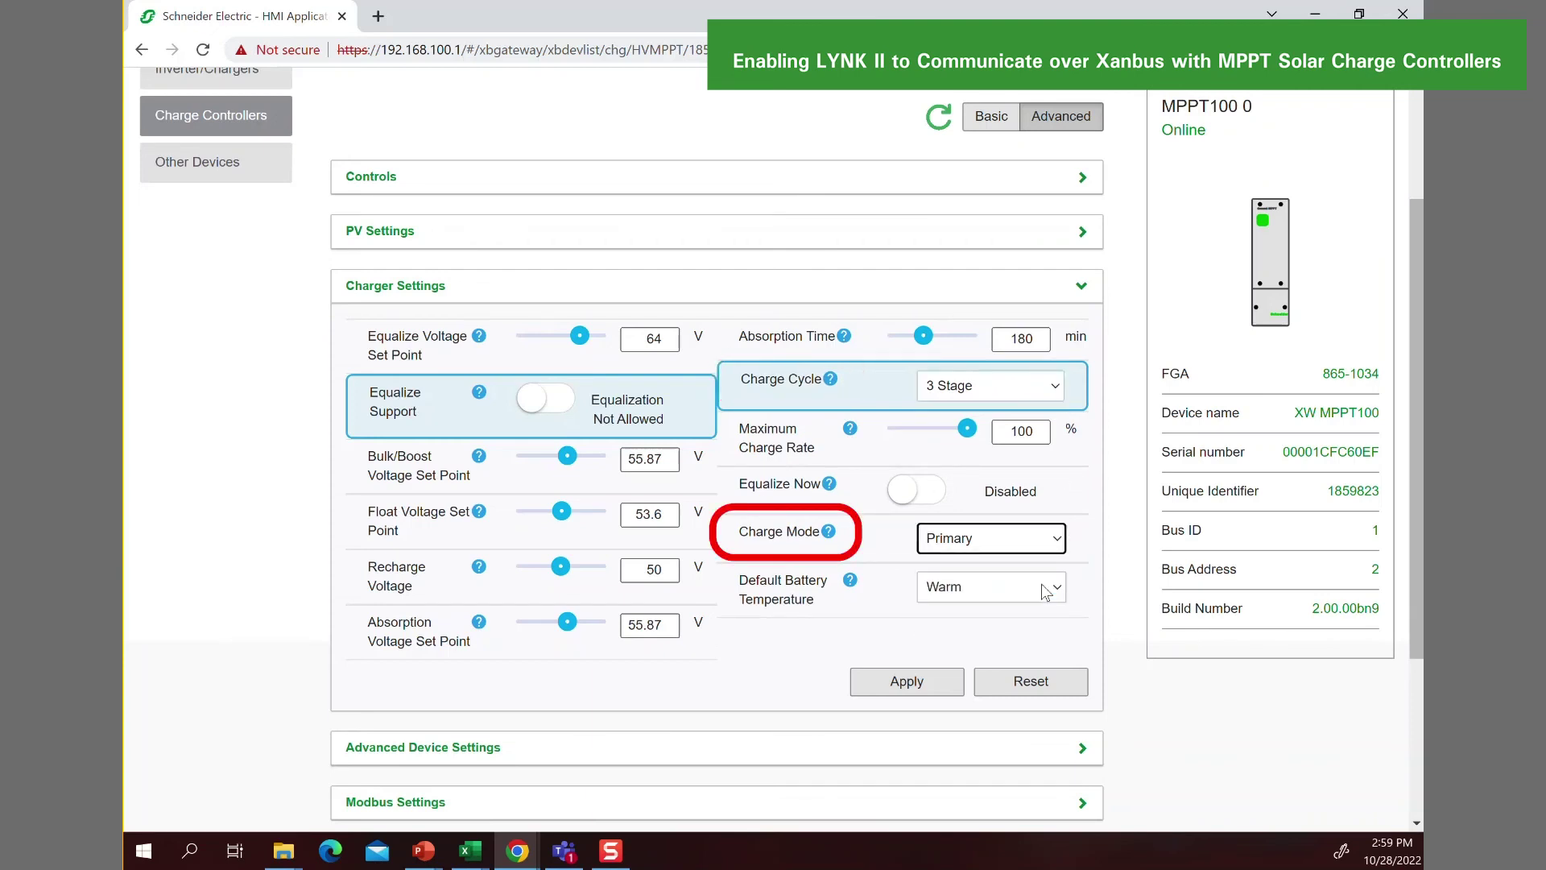